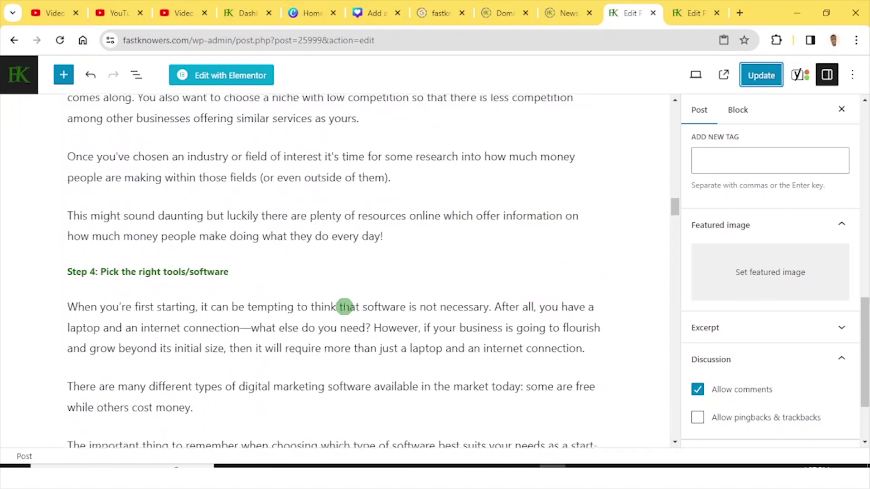
Open the post's featured image picker and examine the upload error reported for digital marketing.png
{"action": "scroll", "coordinate": [359, 326], "scroll_direction": "down", "scroll_amount": 4}
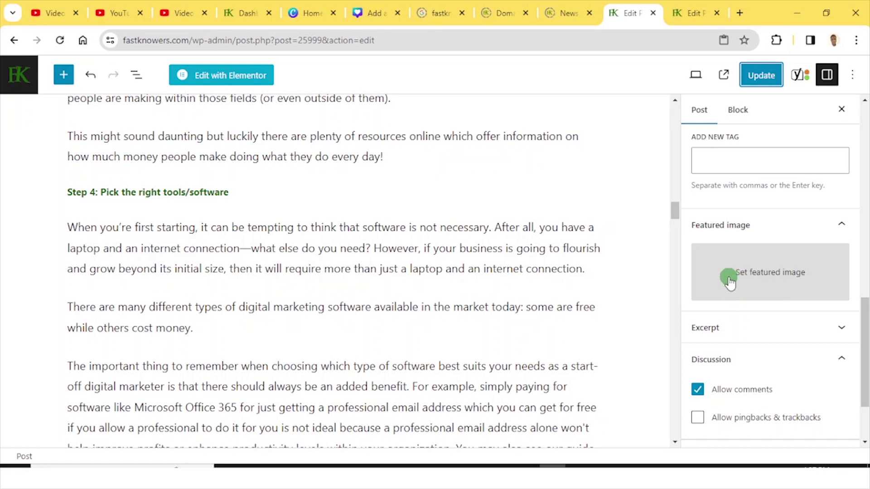
{"action": "left_click", "coordinate": [762, 279]}
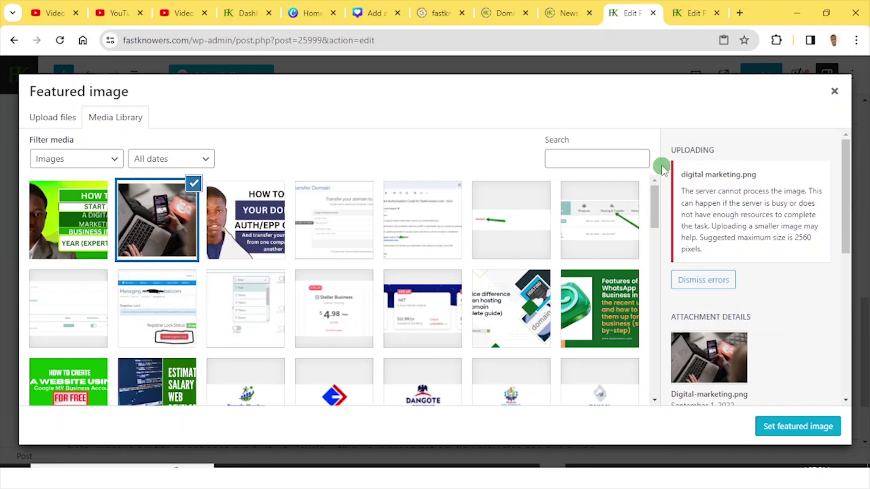
{"action": "left_click_drag", "start_coordinate": [672, 150], "coordinate": [704, 225]}
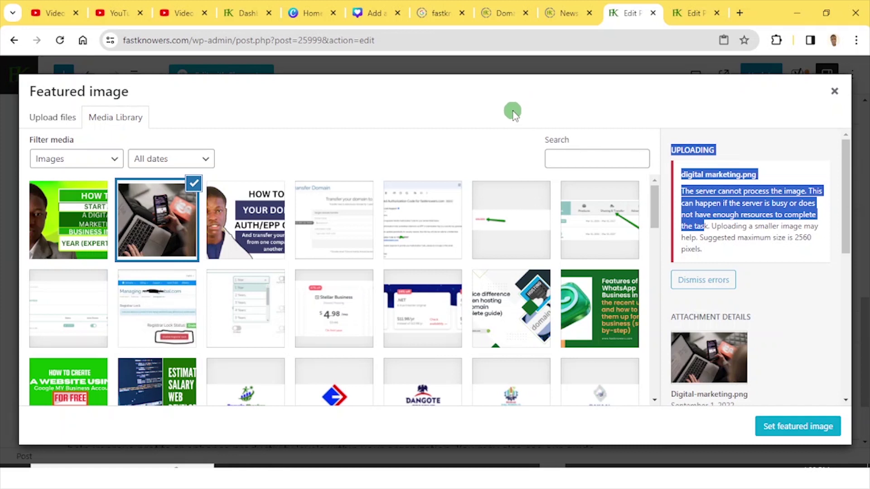
Try to upload the recent file "digital marketing" from the computer as the post's featured image
{"action": "left_click", "coordinate": [67, 120]}
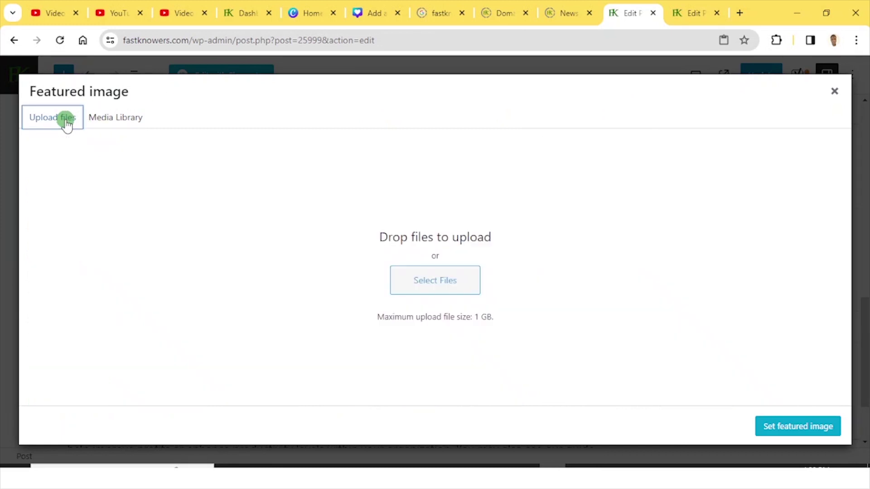
{"action": "left_click", "coordinate": [426, 280]}
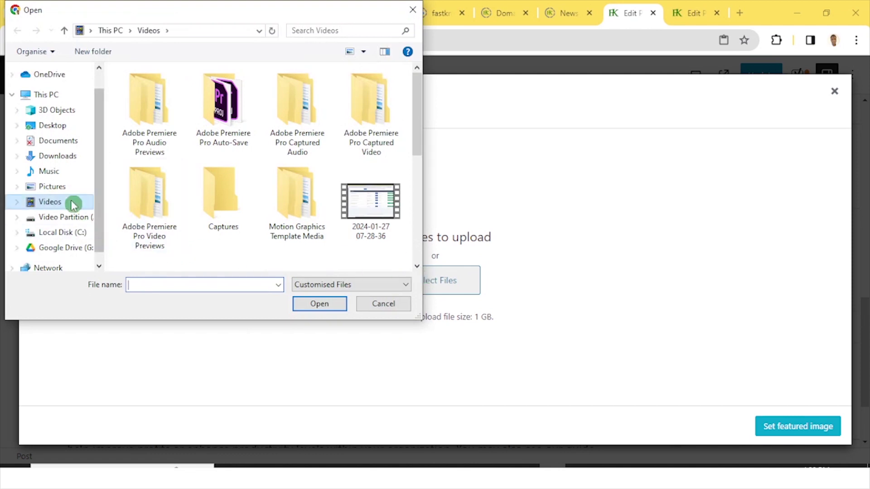
{"action": "scroll", "coordinate": [50, 104], "scroll_direction": "up", "scroll_amount": 1}
{"action": "left_click", "coordinate": [57, 81]}
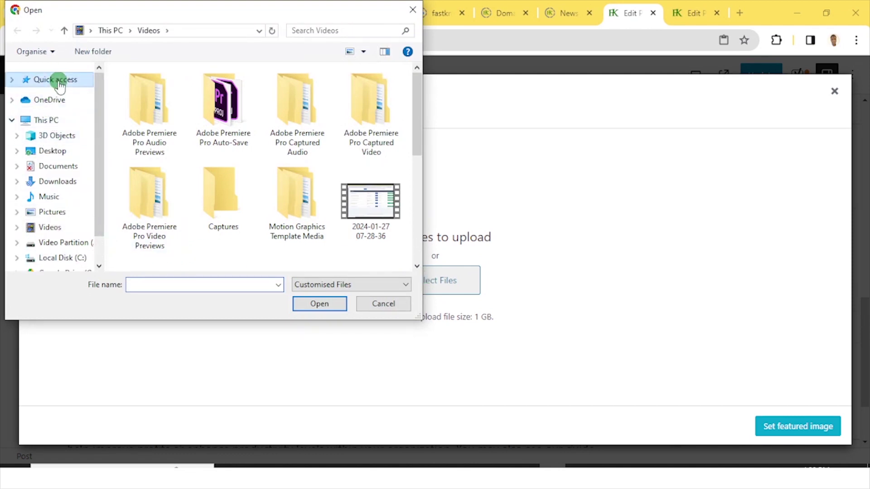
{"action": "scroll", "coordinate": [198, 160], "scroll_direction": "down", "scroll_amount": 4}
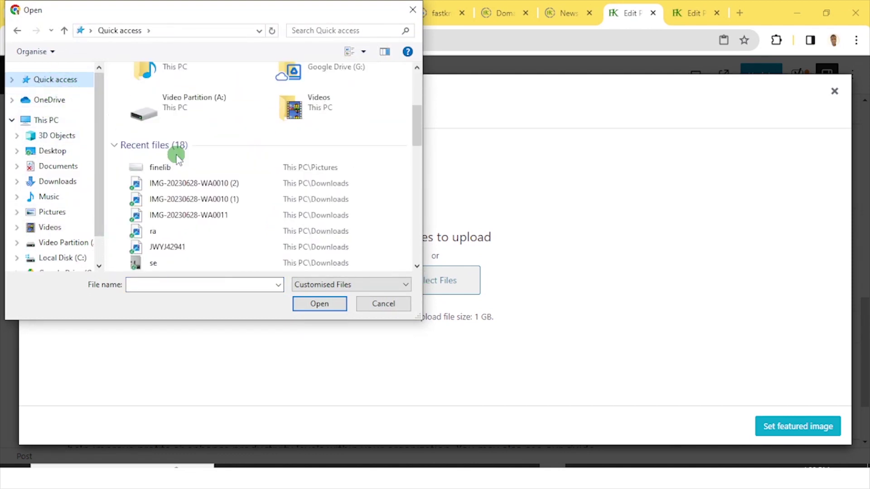
{"action": "scroll", "coordinate": [161, 169], "scroll_direction": "down", "scroll_amount": 1}
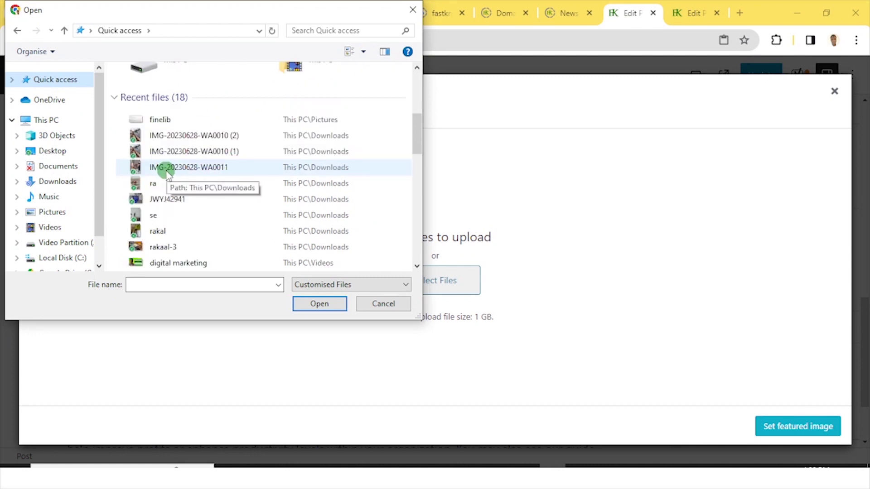
{"action": "scroll", "coordinate": [165, 219], "scroll_direction": "down", "scroll_amount": 1}
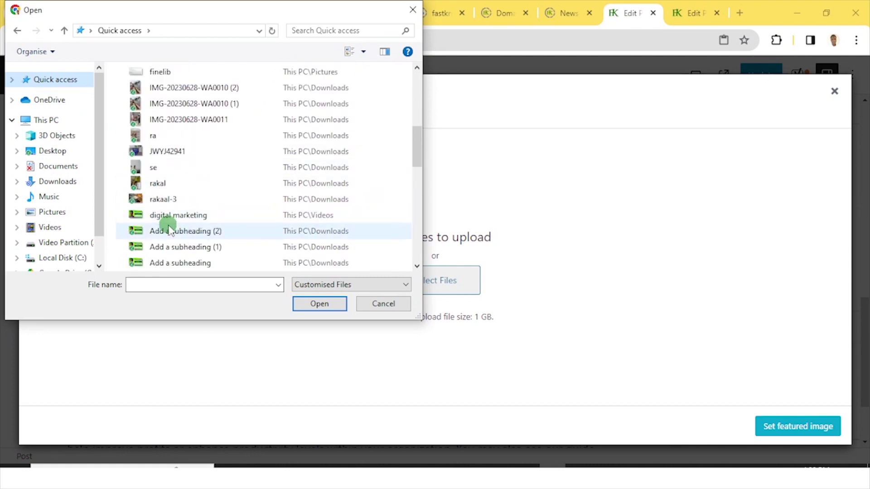
{"action": "left_click", "coordinate": [169, 219]}
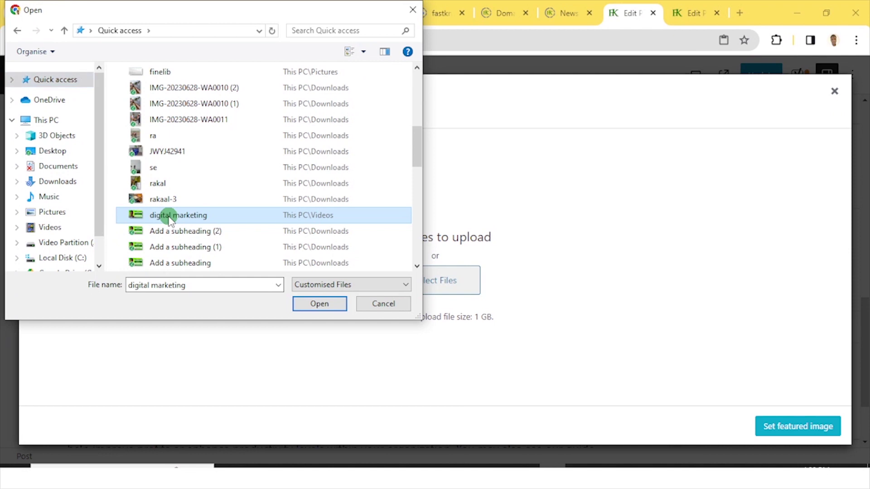
{"action": "left_click", "coordinate": [302, 310]}
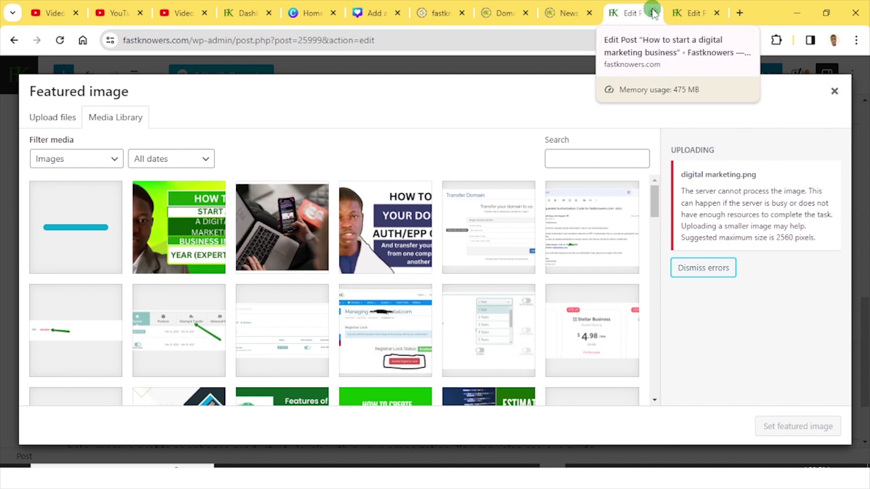
Switch to the site's dashboard and open the page for adding a new media file
{"action": "left_click", "coordinate": [230, 15]}
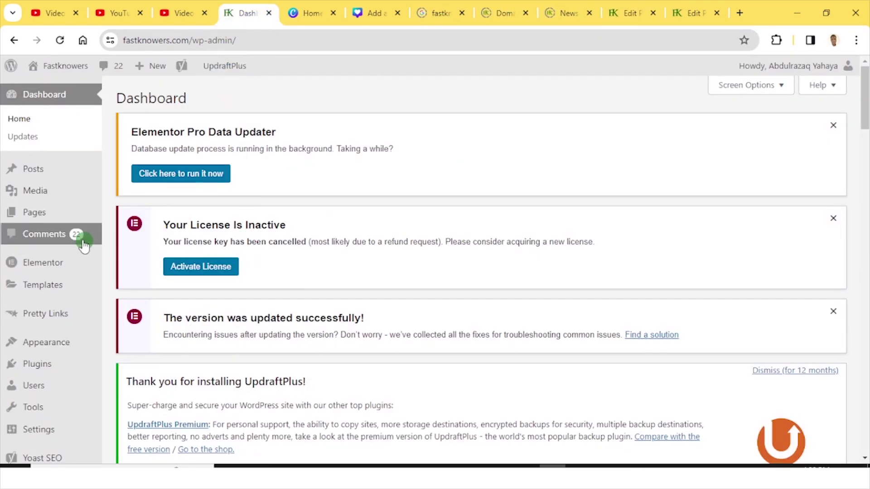
{"action": "mouse_move", "coordinate": [41, 199]}
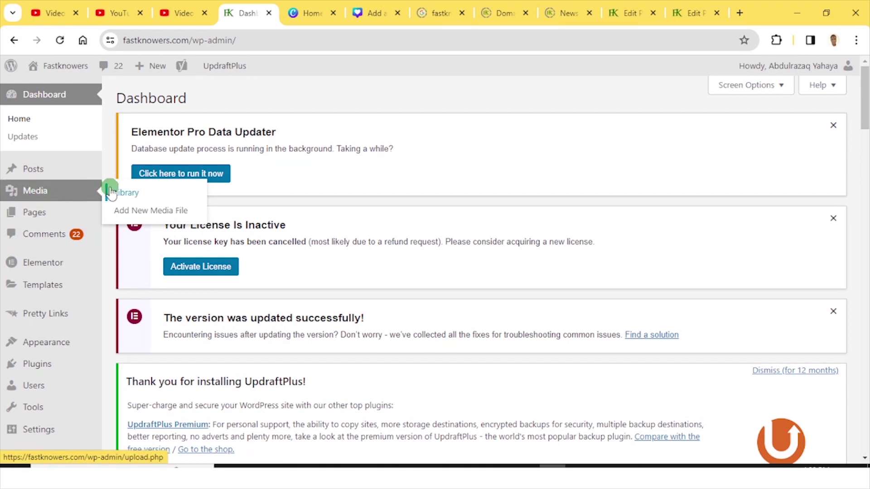
{"action": "left_click", "coordinate": [128, 211]}
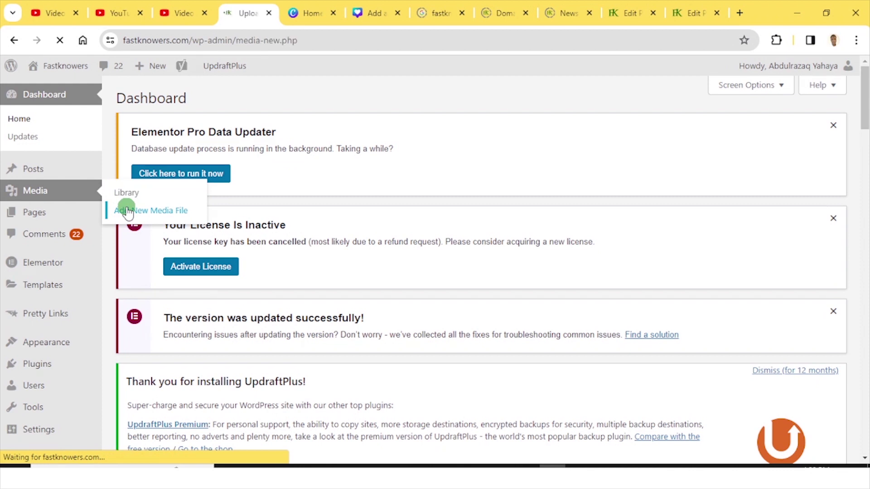
{"action": "scroll", "coordinate": [281, 206], "scroll_direction": "down", "scroll_amount": 1}
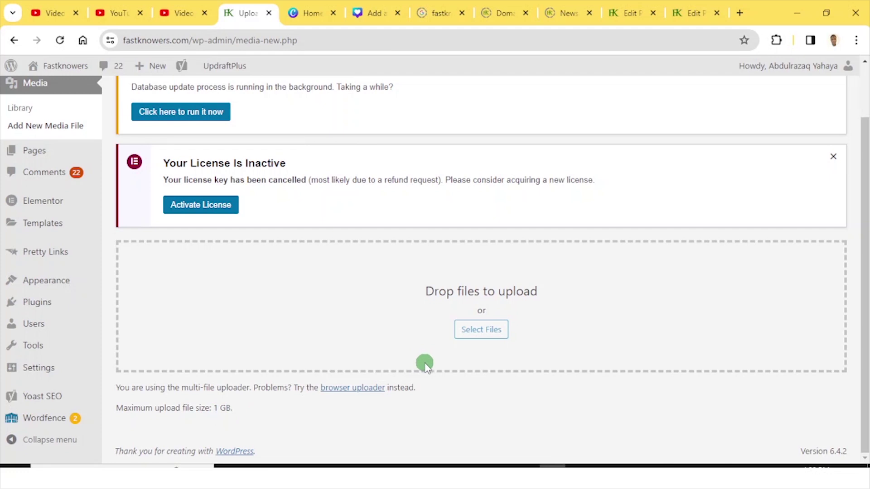
Upload the recent file "digital marketing" from the computer to the media library
{"action": "left_click", "coordinate": [482, 331]}
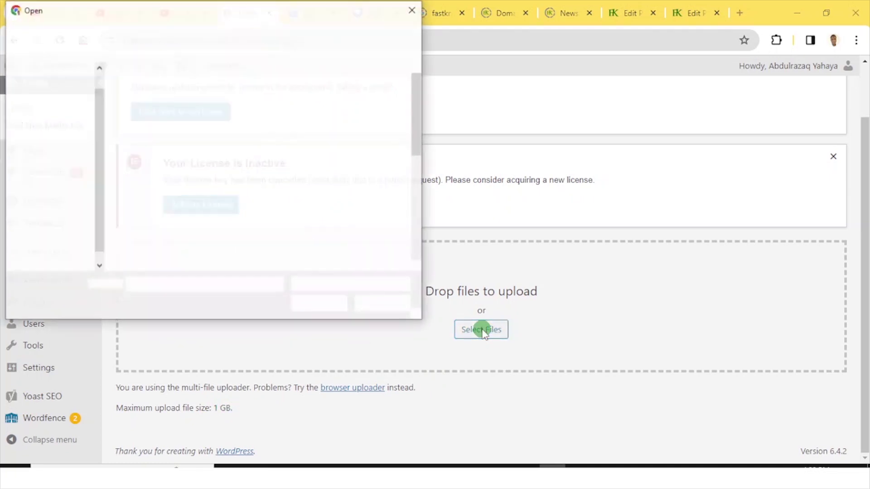
{"action": "scroll", "coordinate": [101, 122], "scroll_direction": "up", "scroll_amount": 2}
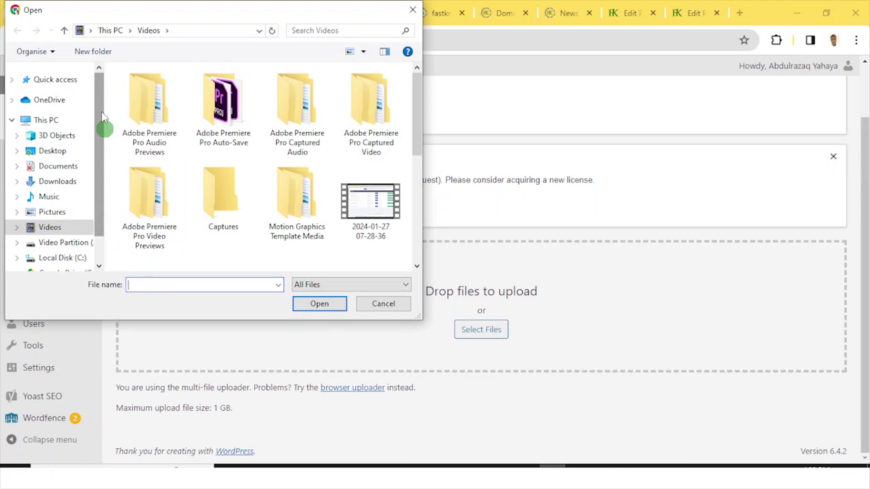
{"action": "left_click", "coordinate": [75, 86]}
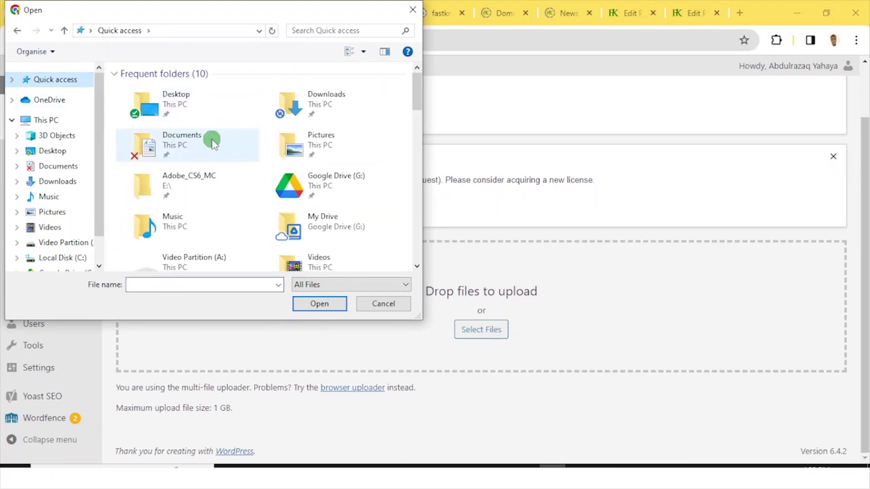
{"action": "scroll", "coordinate": [211, 141], "scroll_direction": "down", "scroll_amount": 3}
{"action": "scroll", "coordinate": [211, 141], "scroll_direction": "down", "scroll_amount": 1}
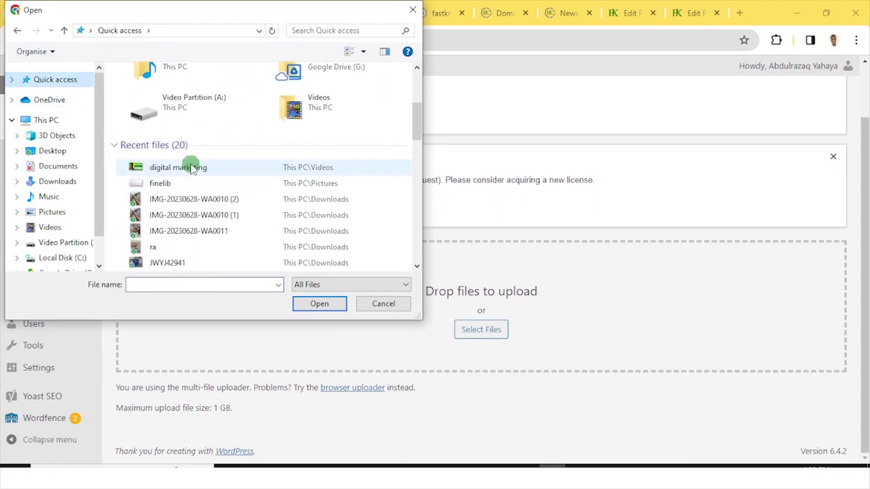
{"action": "left_click", "coordinate": [195, 167]}
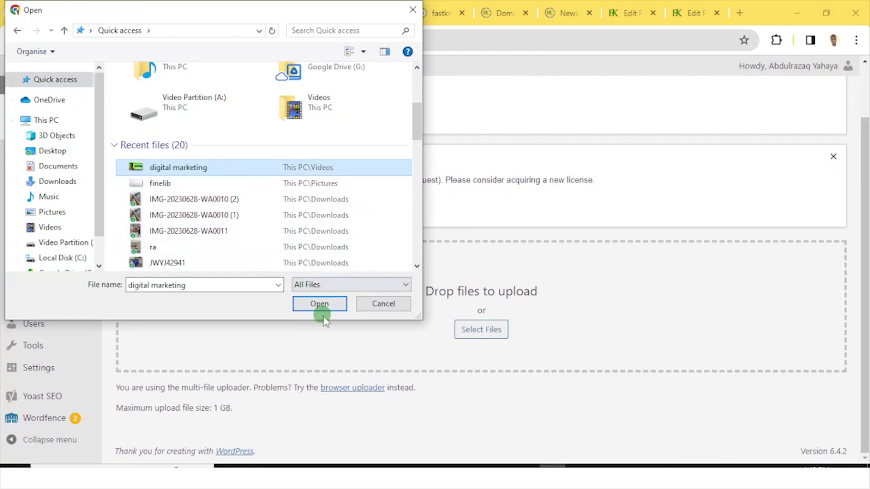
{"action": "left_click", "coordinate": [320, 304]}
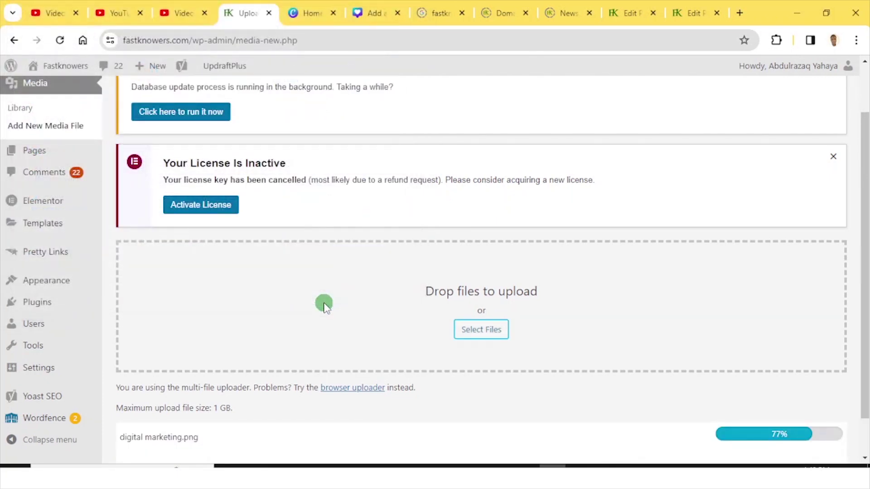
{"action": "scroll", "coordinate": [324, 308], "scroll_direction": "down", "scroll_amount": 1}
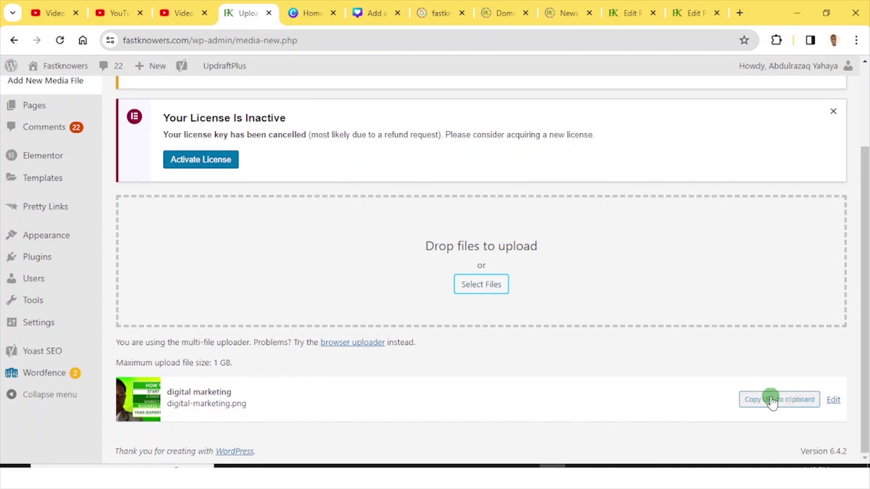
Open the newly uploaded digital marketing image for editing
{"action": "left_click", "coordinate": [834, 400]}
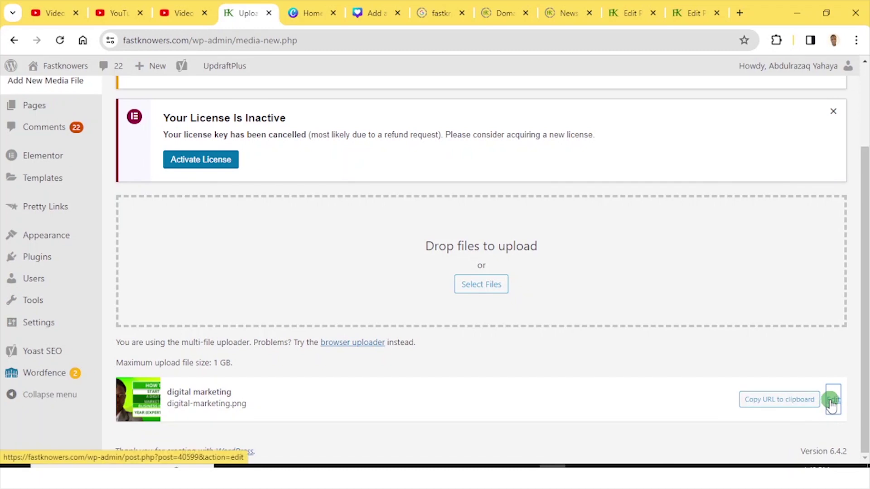
{"action": "left_click", "coordinate": [832, 405]}
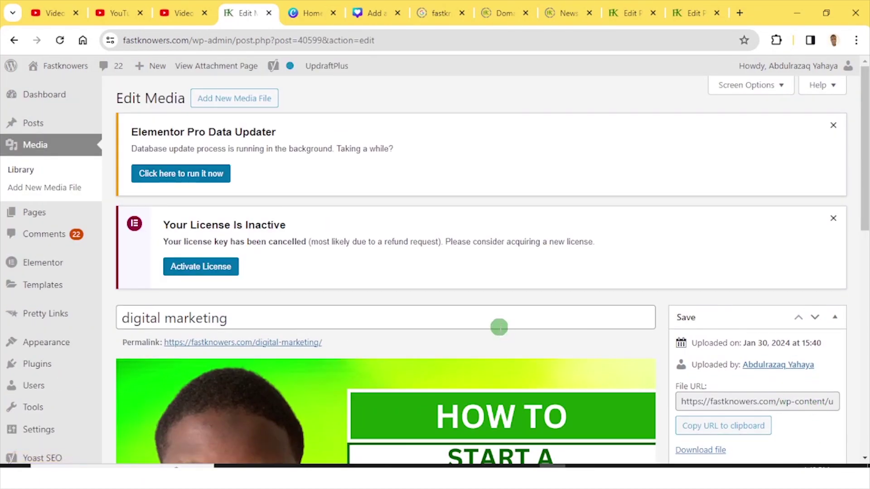
{"action": "scroll", "coordinate": [503, 328], "scroll_direction": "down", "scroll_amount": 4}
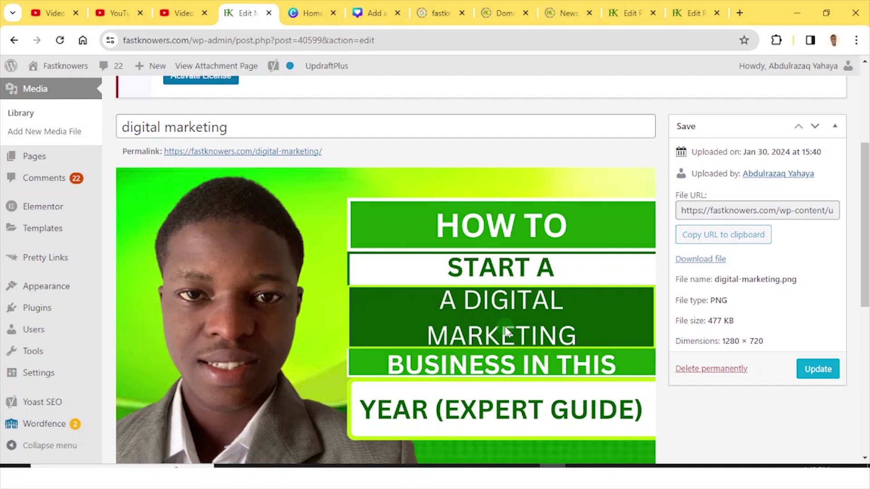
Set the image's alternative text to "How to start a digital marketing business in this year."
{"action": "scroll", "coordinate": [312, 330], "scroll_direction": "down", "scroll_amount": 5}
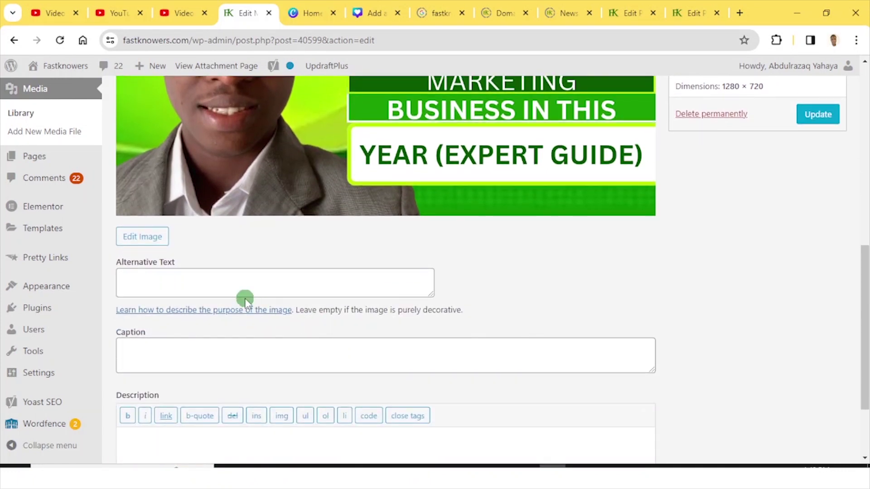
{"action": "left_click", "coordinate": [251, 284]}
{"action": "scroll", "coordinate": [252, 286], "scroll_direction": "up", "scroll_amount": 1}
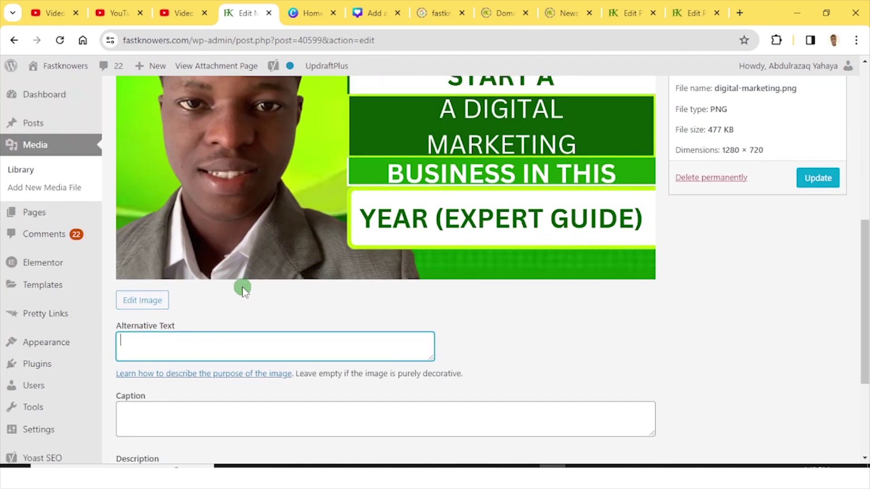
{"action": "scroll", "coordinate": [241, 313], "scroll_direction": "up", "scroll_amount": 3}
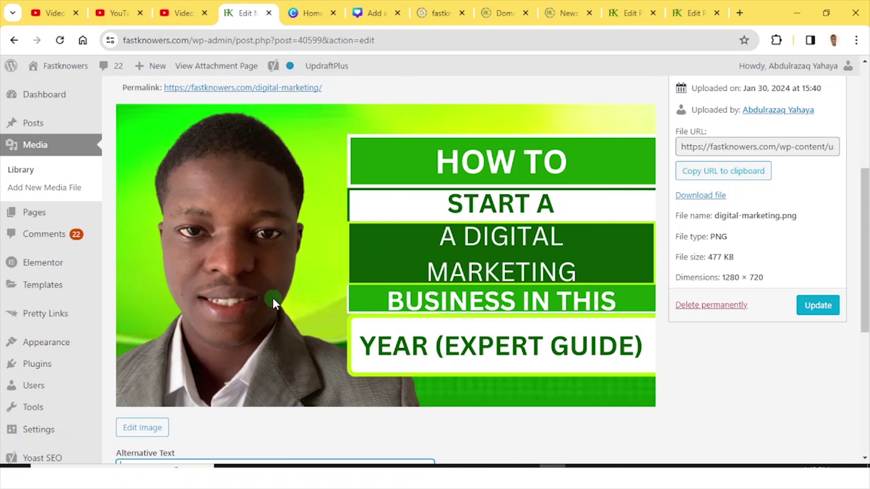
{"action": "scroll", "coordinate": [281, 298], "scroll_direction": "down", "scroll_amount": 2}
{"action": "scroll", "coordinate": [305, 283], "scroll_direction": "down", "scroll_amount": 1}
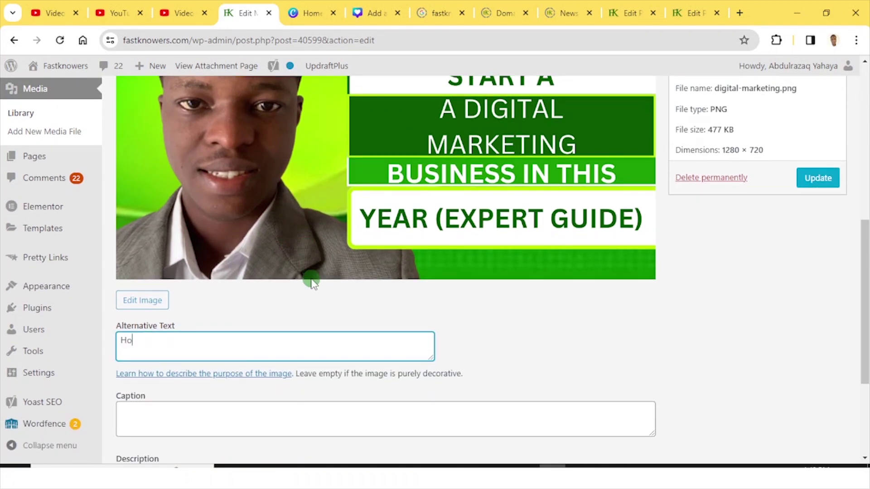
{"action": "type", "text": "start a digital marketing business in this year."}
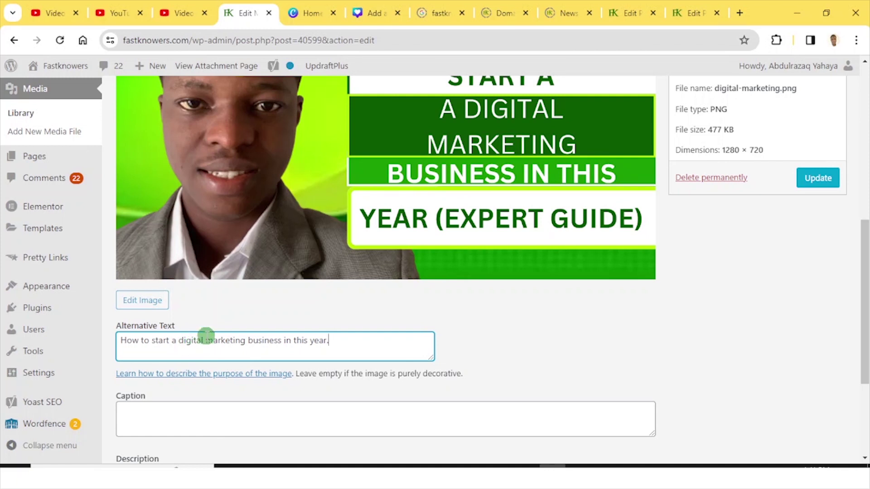
Copy the image's alternative text into its description
{"action": "scroll", "coordinate": [476, 334], "scroll_direction": "down", "scroll_amount": 3}
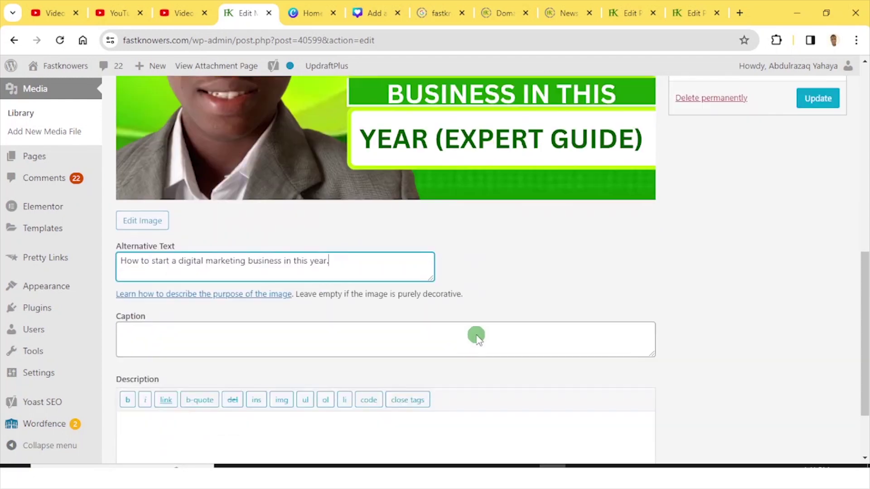
{"action": "double_click", "coordinate": [209, 213]}
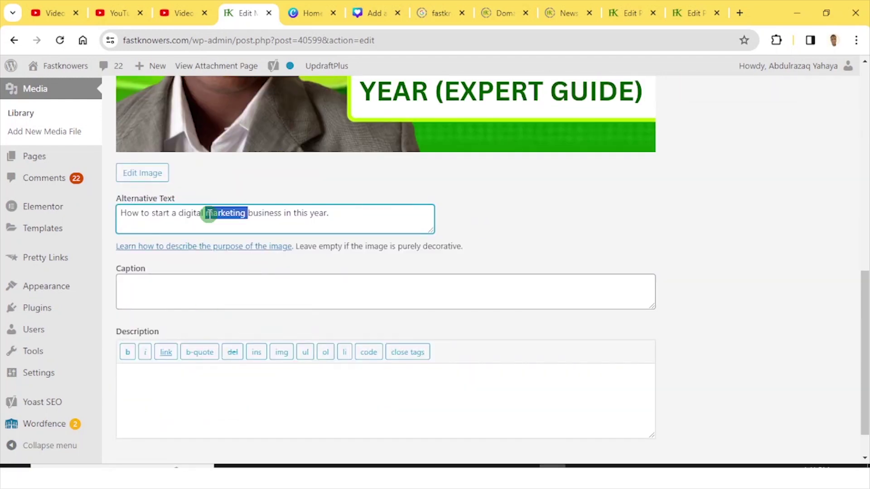
{"action": "triple_click", "coordinate": [209, 214]}
{"action": "right_click", "coordinate": [209, 214]}
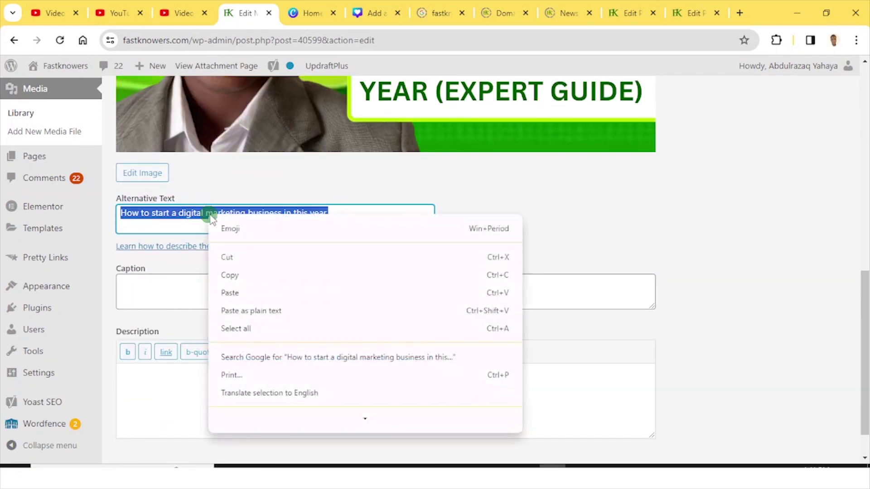
{"action": "left_click", "coordinate": [230, 273]}
{"action": "scroll", "coordinate": [235, 245], "scroll_direction": "down", "scroll_amount": 1}
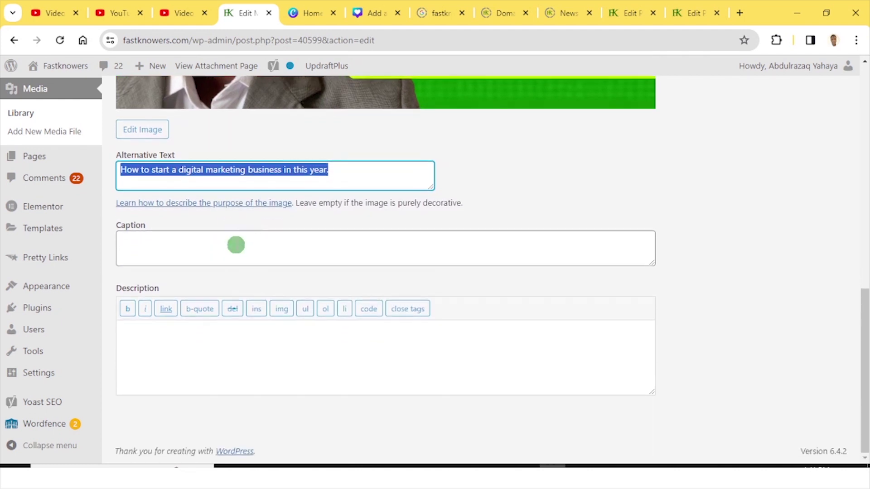
{"action": "left_click", "coordinate": [197, 358]}
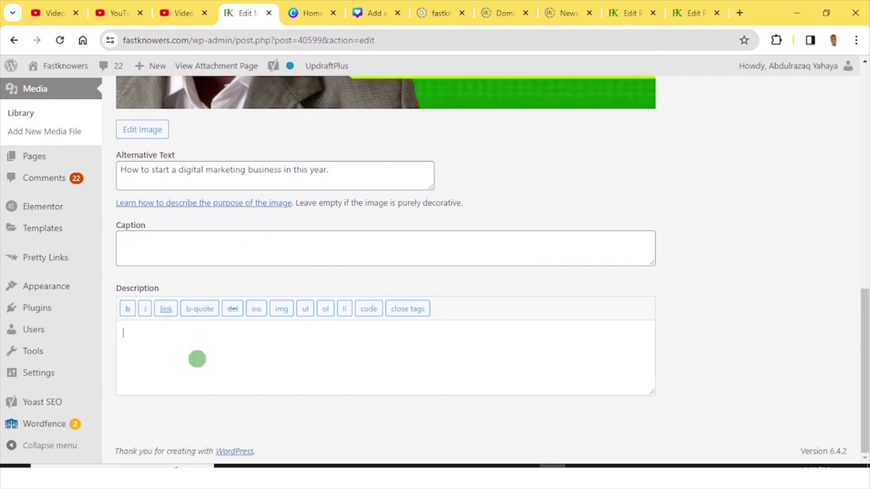
{"action": "right_click", "coordinate": [200, 330]}
{"action": "left_click", "coordinate": [228, 156]}
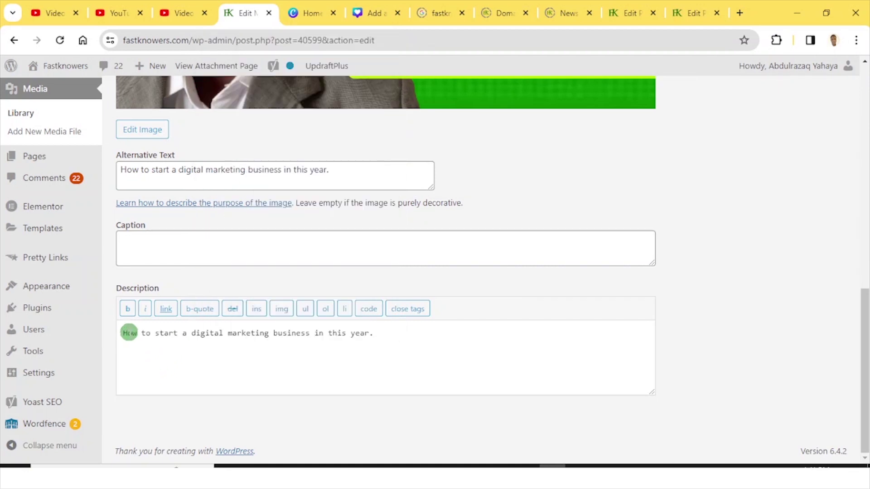
Change the description to read "This is the expert step-by-step guide on how to start a digital marketing business in this year."
{"action": "left_click", "coordinate": [128, 333]}
{"action": "key", "text": "BackSpace"}
{"action": "type", "text": "This is "}
{"action": "type", "text": "the "}
{"action": "type", "text": "expert step-by-step guide "}
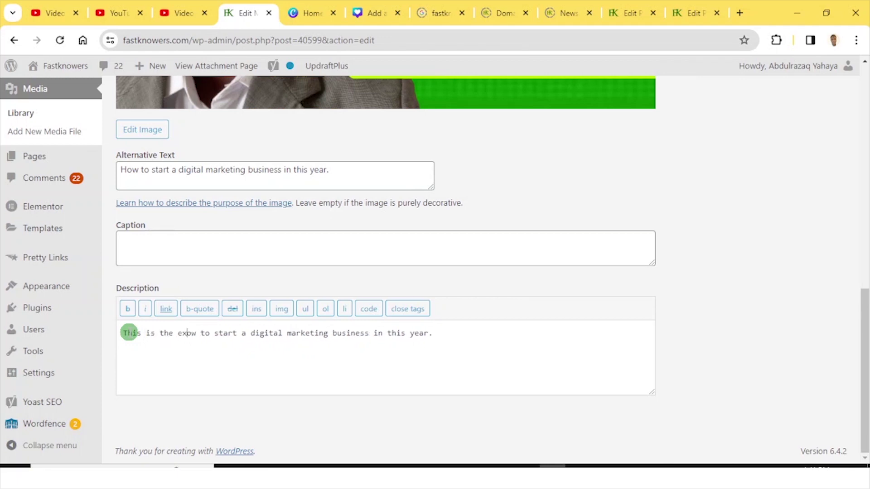
{"action": "type", "text": "on h"}
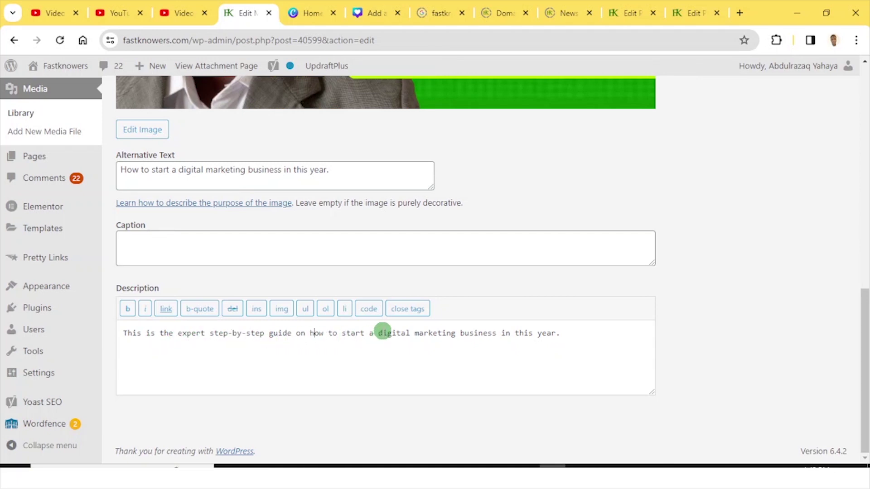
Set the image's caption to "Digital marketing"
{"action": "scroll", "coordinate": [365, 308], "scroll_direction": "up", "scroll_amount": 3}
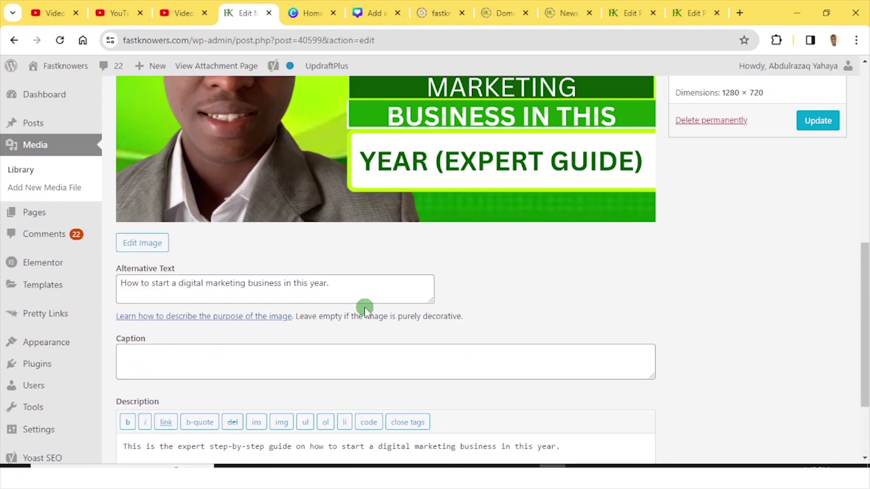
{"action": "scroll", "coordinate": [168, 305], "scroll_direction": "down", "scroll_amount": 2}
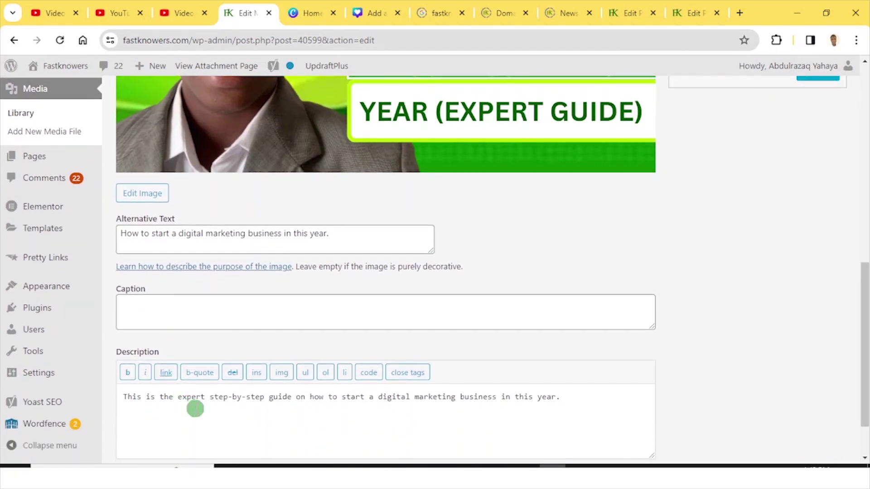
{"action": "left_click", "coordinate": [187, 300]}
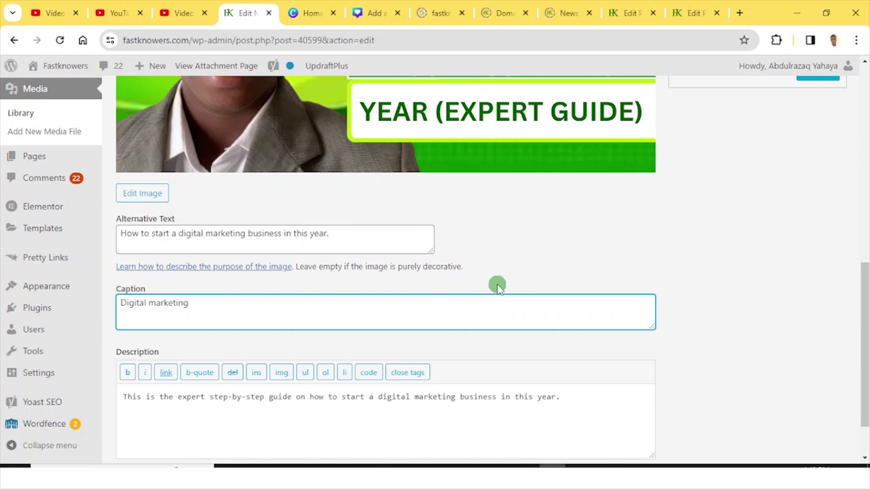
{"action": "scroll", "coordinate": [487, 290], "scroll_direction": "up", "scroll_amount": 4}
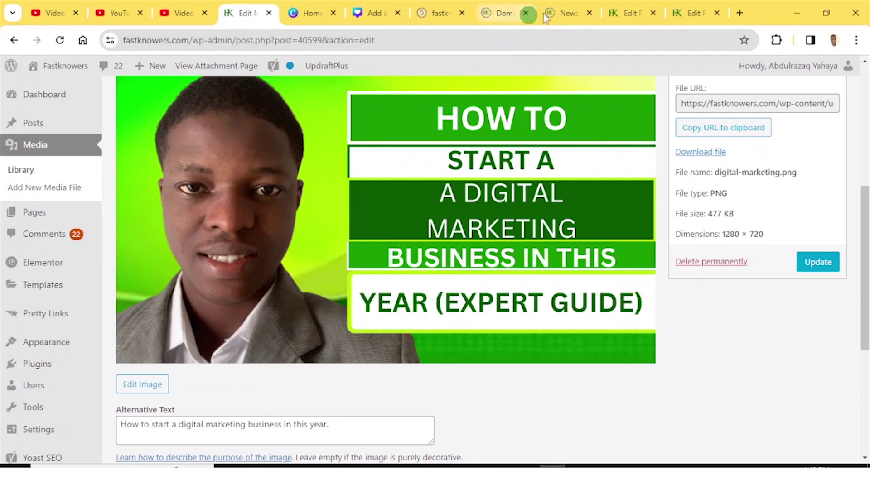
Search Google for "fastknowers" in a new browser tab and show the image results
{"action": "left_click", "coordinate": [742, 14]}
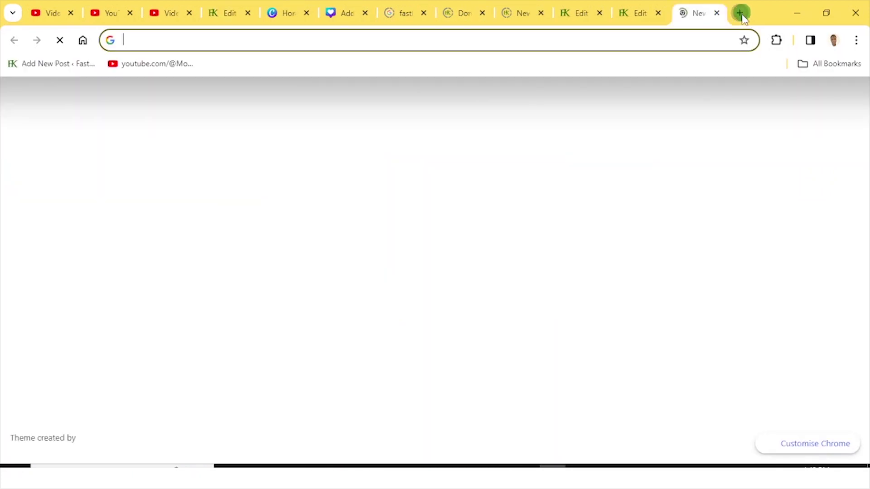
{"action": "type", "text": "fastknowers"}
{"action": "key", "text": "BackSpace"}
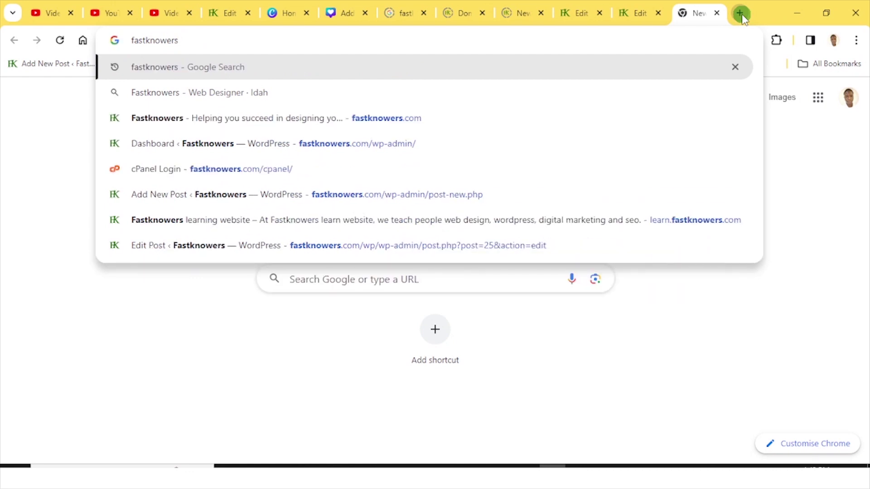
{"action": "key", "text": "Return"}
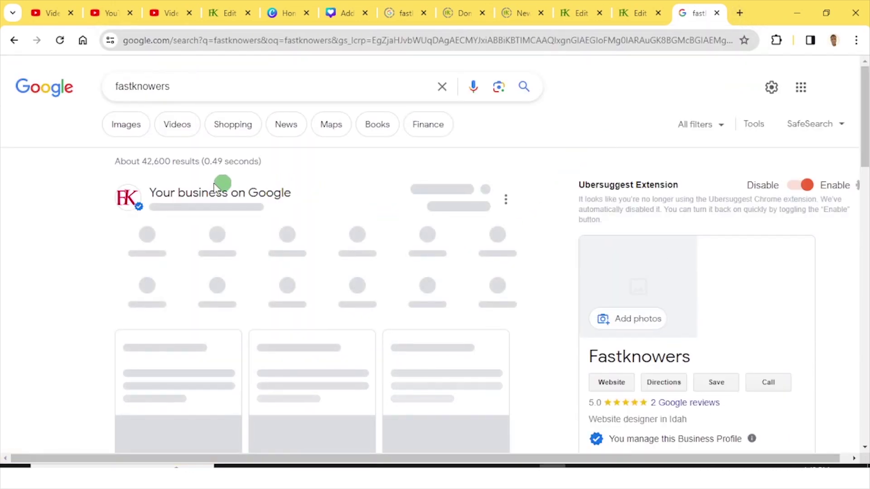
{"action": "left_click", "coordinate": [128, 127]}
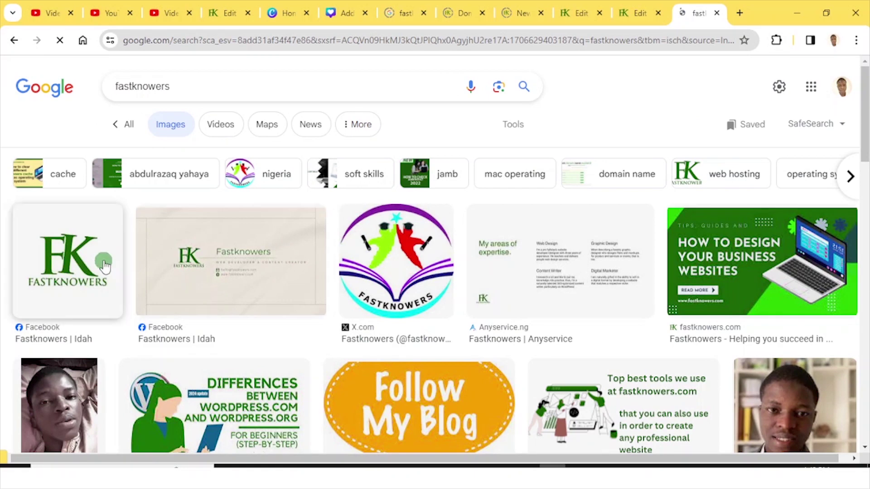
Look through the image results for pictures from the Fastknowers website and its social media pages
{"action": "scroll", "coordinate": [344, 251], "scroll_direction": "down", "scroll_amount": 1}
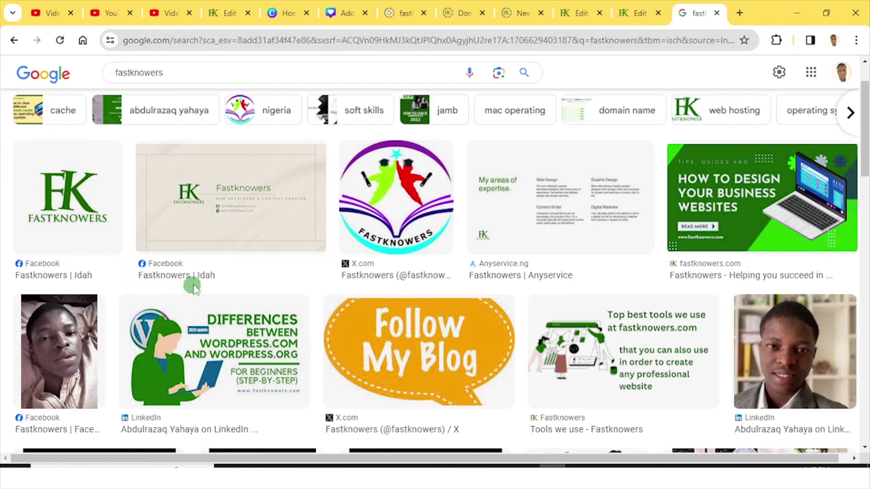
{"action": "scroll", "coordinate": [189, 287], "scroll_direction": "down", "scroll_amount": 1}
{"action": "scroll", "coordinate": [331, 262], "scroll_direction": "down", "scroll_amount": 6}
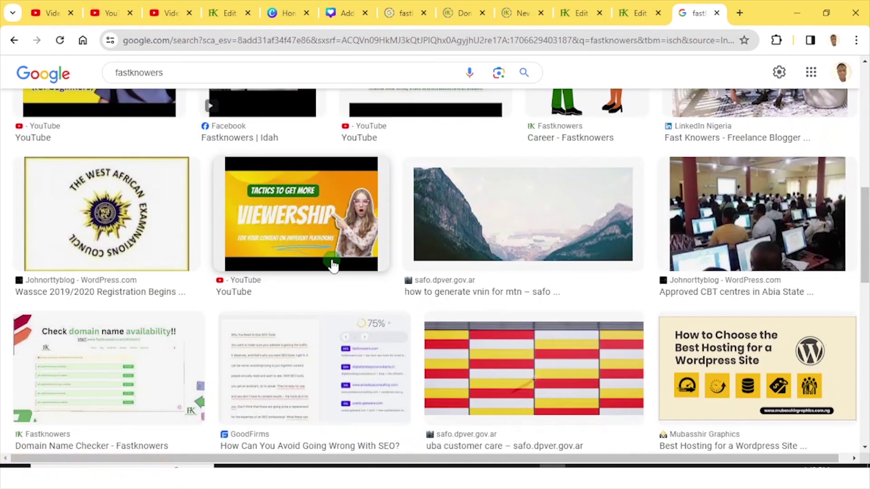
{"action": "scroll", "coordinate": [332, 267], "scroll_direction": "down", "scroll_amount": 2}
{"action": "scroll", "coordinate": [332, 266], "scroll_direction": "down", "scroll_amount": 1}
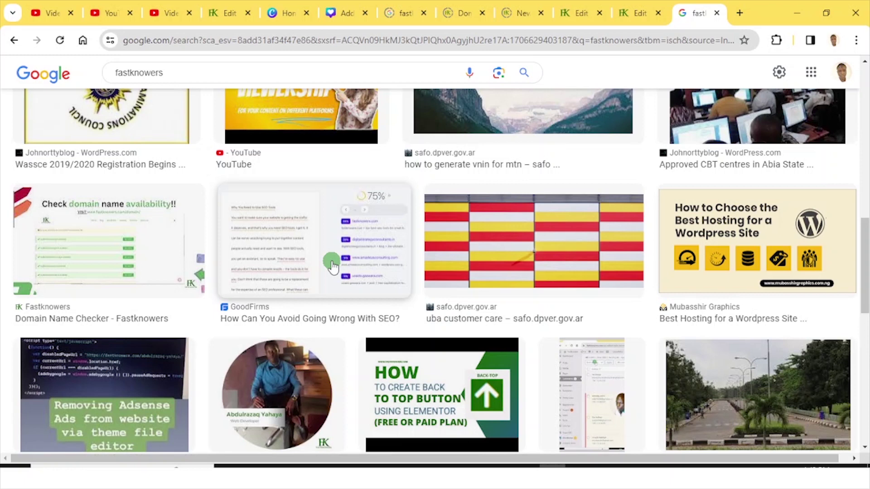
{"action": "scroll", "coordinate": [333, 267], "scroll_direction": "down", "scroll_amount": 1}
{"action": "scroll", "coordinate": [333, 267], "scroll_direction": "down", "scroll_amount": 1}
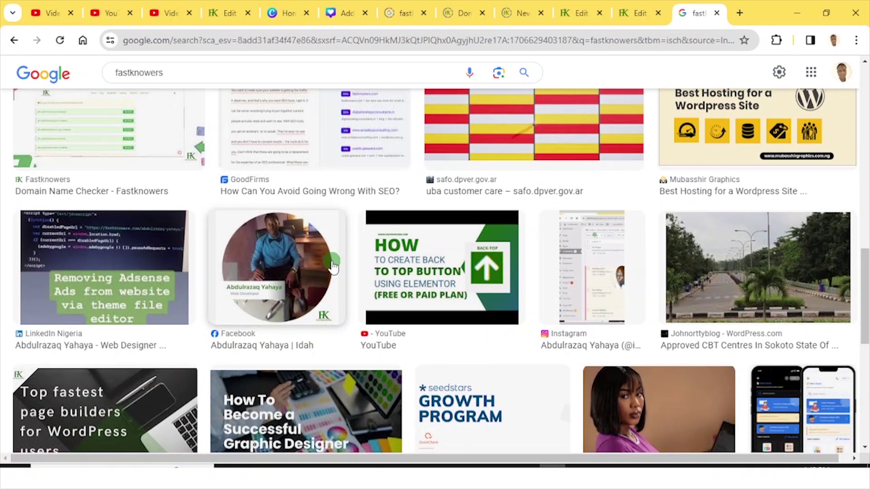
{"action": "scroll", "coordinate": [332, 266], "scroll_direction": "down", "scroll_amount": 1}
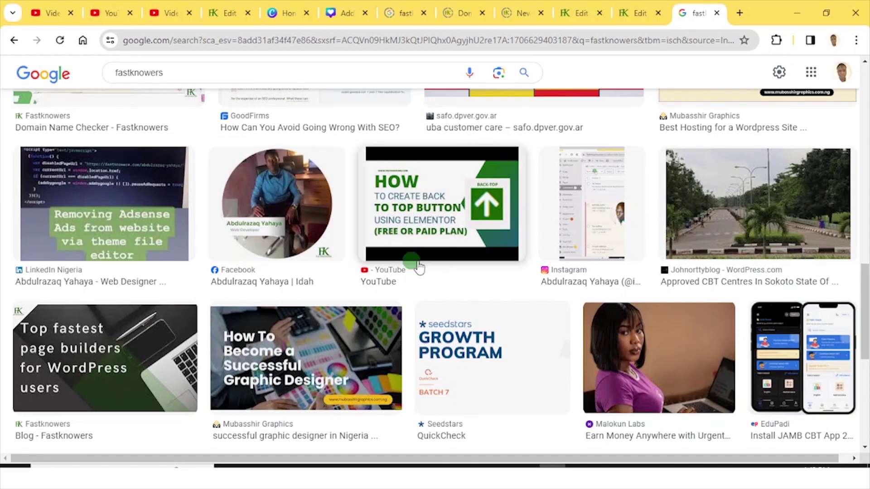
{"action": "scroll", "coordinate": [450, 261], "scroll_direction": "down", "scroll_amount": 2}
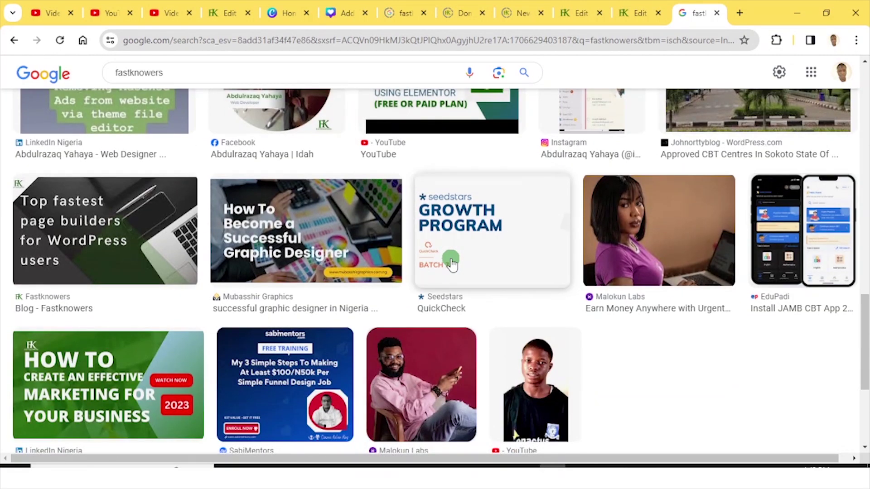
{"action": "scroll", "coordinate": [452, 263], "scroll_direction": "down", "scroll_amount": 2}
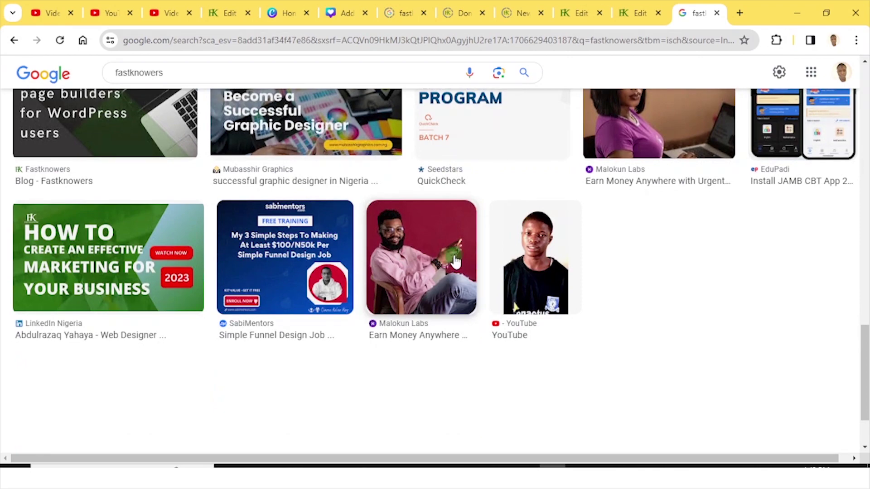
{"action": "scroll", "coordinate": [455, 262], "scroll_direction": "up", "scroll_amount": 5}
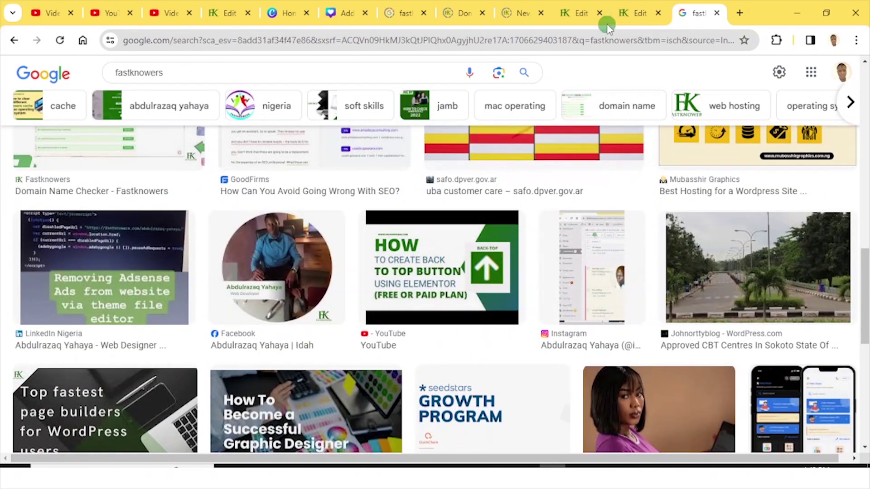
Return to the post being edited and examine the upload error for digital marketing.png in the featured image window
{"action": "left_click", "coordinate": [578, 15]}
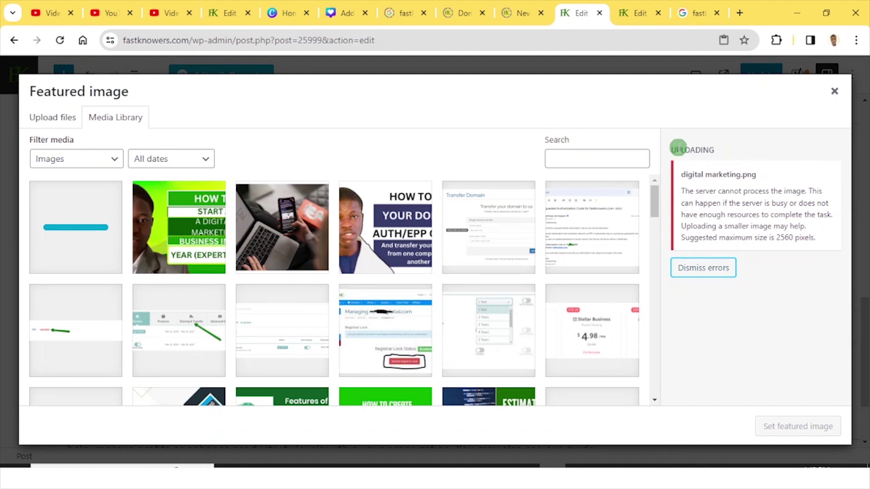
{"action": "left_click_drag", "start_coordinate": [666, 149], "coordinate": [816, 237]}
{"action": "left_click", "coordinate": [707, 272]}
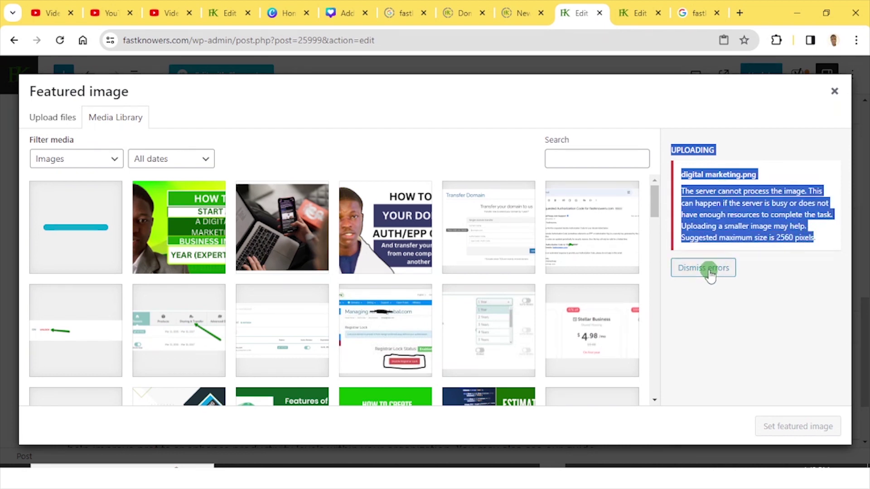
{"action": "left_click", "coordinate": [771, 166]}
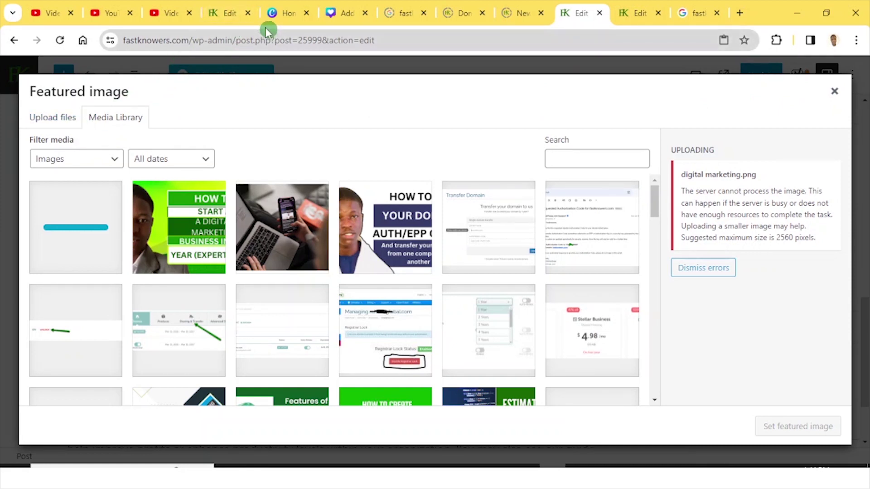
Go back to the digital marketing image's edit page and save its updated details
{"action": "left_click", "coordinate": [229, 14]}
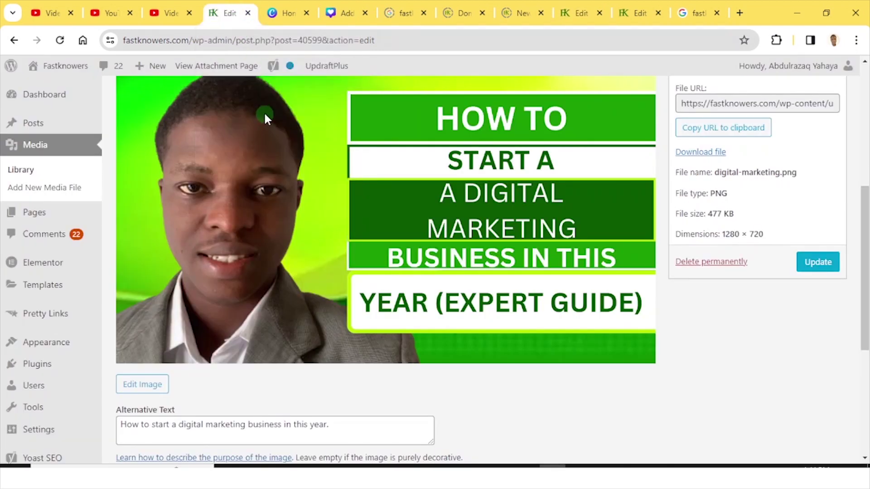
{"action": "scroll", "coordinate": [475, 199], "scroll_direction": "up", "scroll_amount": 3}
{"action": "scroll", "coordinate": [591, 229], "scroll_direction": "down", "scroll_amount": 4}
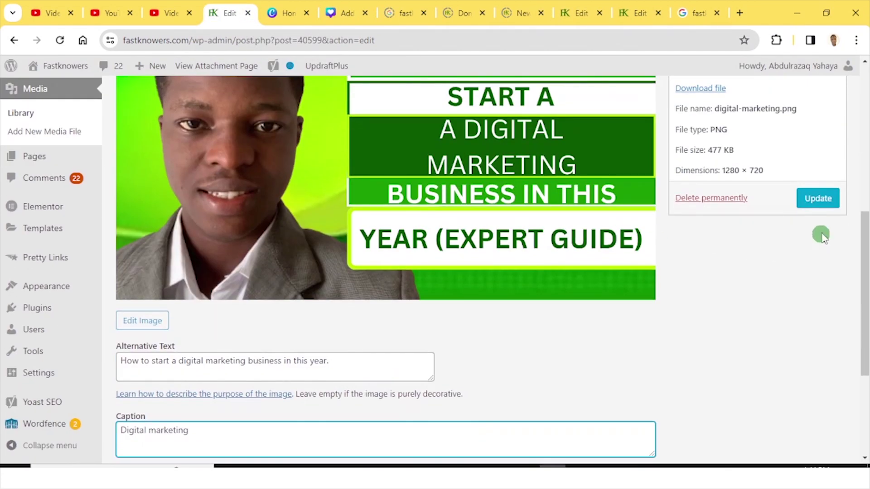
{"action": "left_click", "coordinate": [814, 201]}
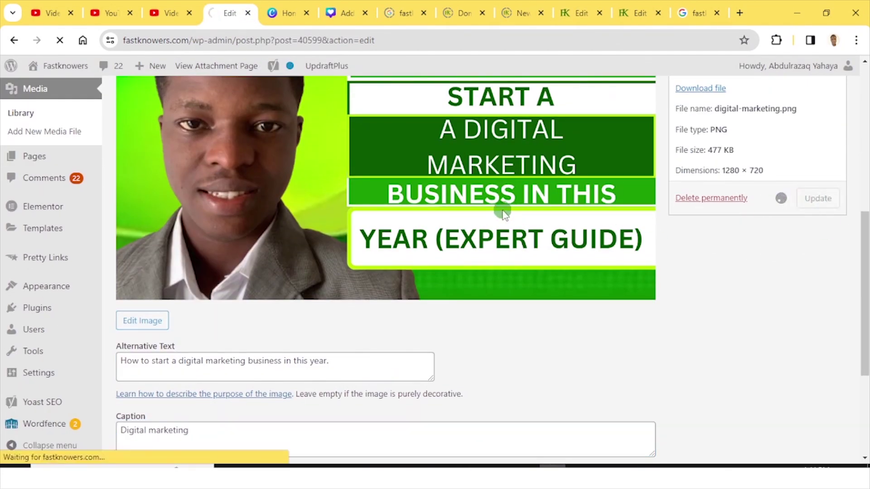
Copy the digital marketing image's file URL to the clipboard
{"action": "scroll", "coordinate": [501, 208], "scroll_direction": "down", "scroll_amount": 4}
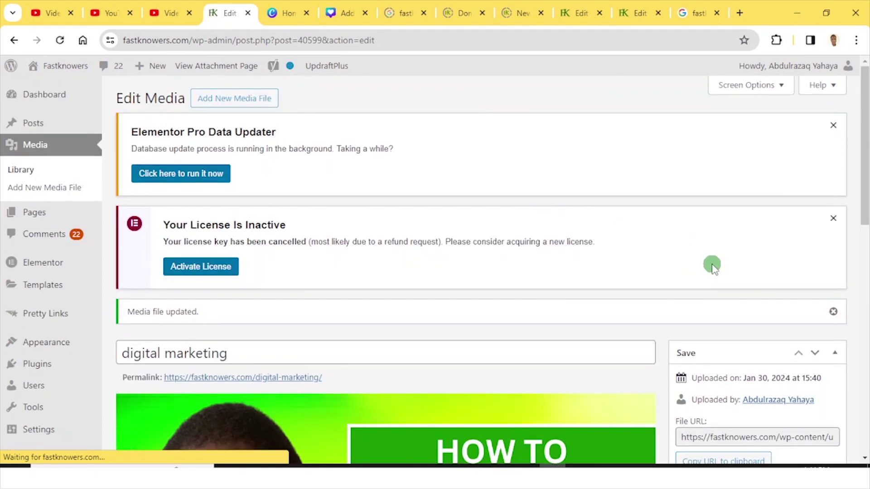
{"action": "scroll", "coordinate": [715, 281], "scroll_direction": "down", "scroll_amount": 3}
{"action": "left_click", "coordinate": [715, 335]}
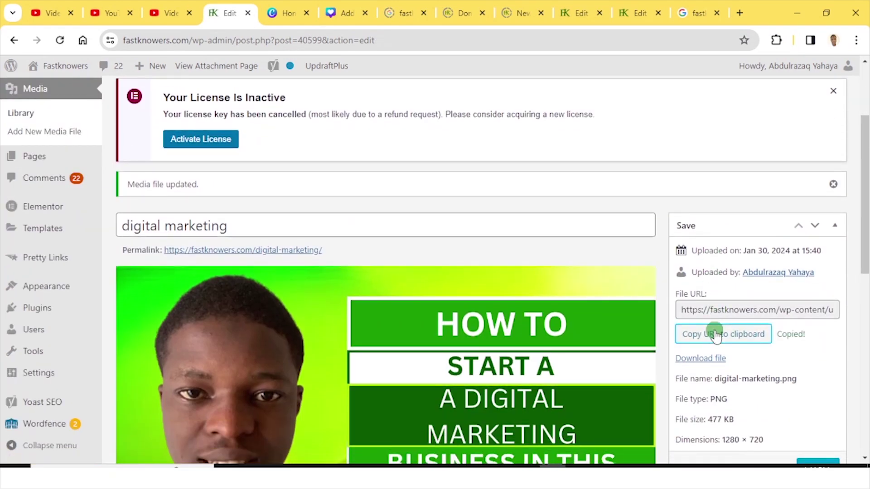
Return to the digital marketing post and close the featured image window to show the start of the article
{"action": "left_click", "coordinate": [566, 13]}
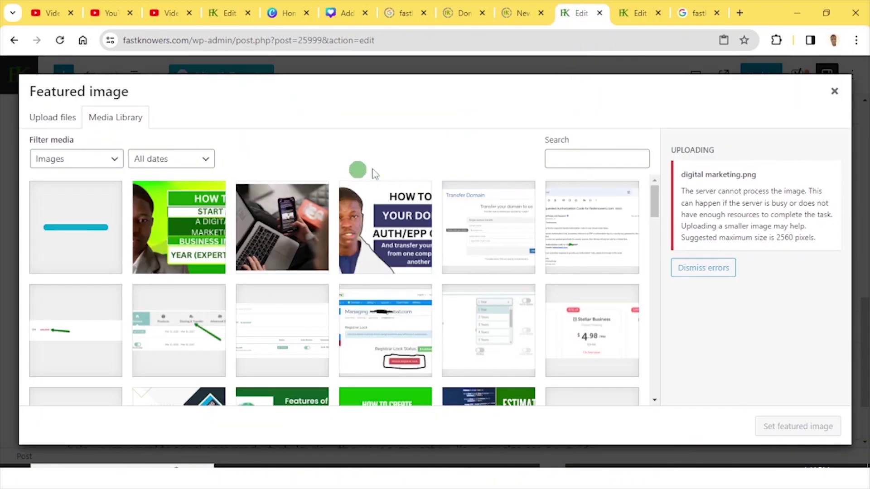
{"action": "left_click", "coordinate": [835, 92]}
{"action": "scroll", "coordinate": [557, 230], "scroll_direction": "up", "scroll_amount": 20}
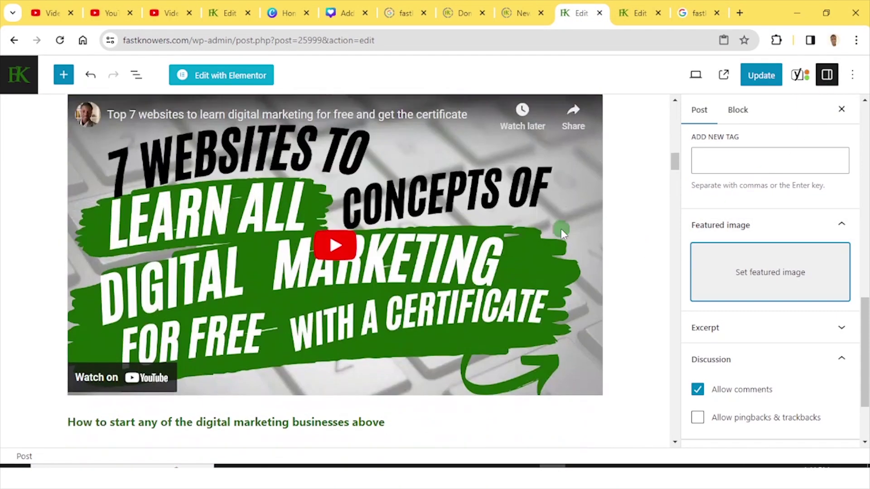
{"action": "scroll", "coordinate": [557, 235], "scroll_direction": "up", "scroll_amount": 4}
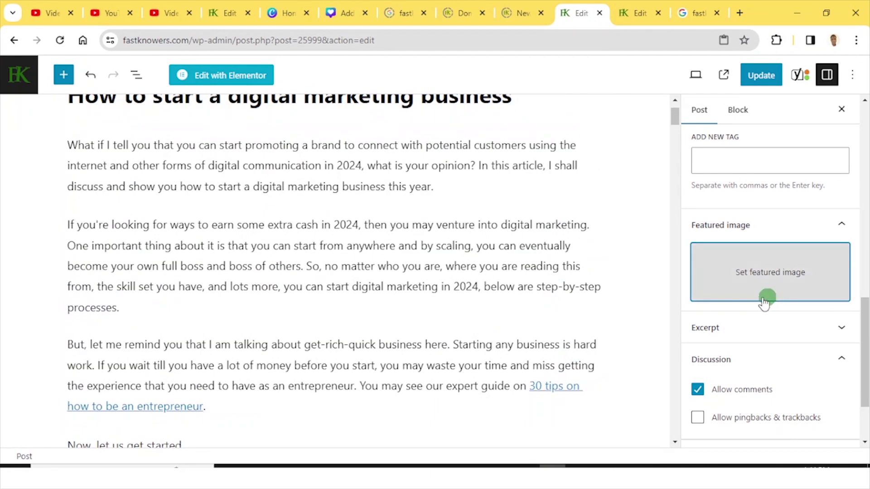
Set digital-marketing.png from the media library as the post's featured image after reviewing its attachment details
{"action": "left_click", "coordinate": [739, 274]}
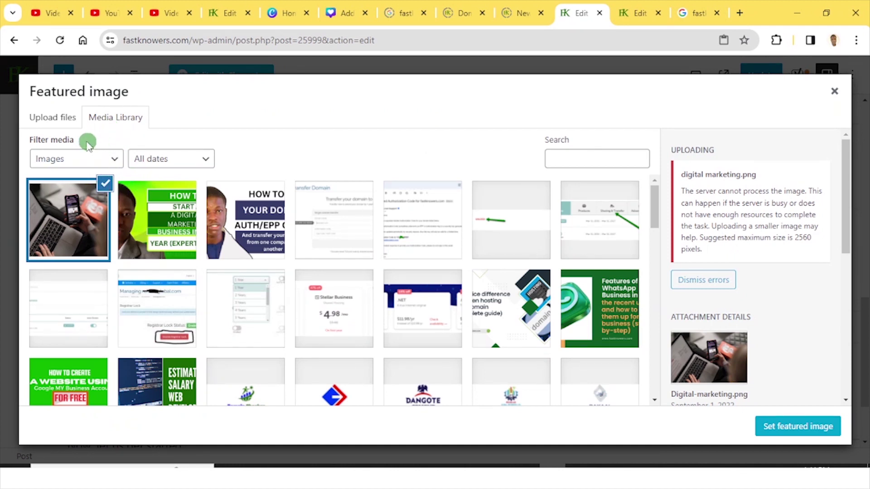
{"action": "left_click", "coordinate": [149, 232]}
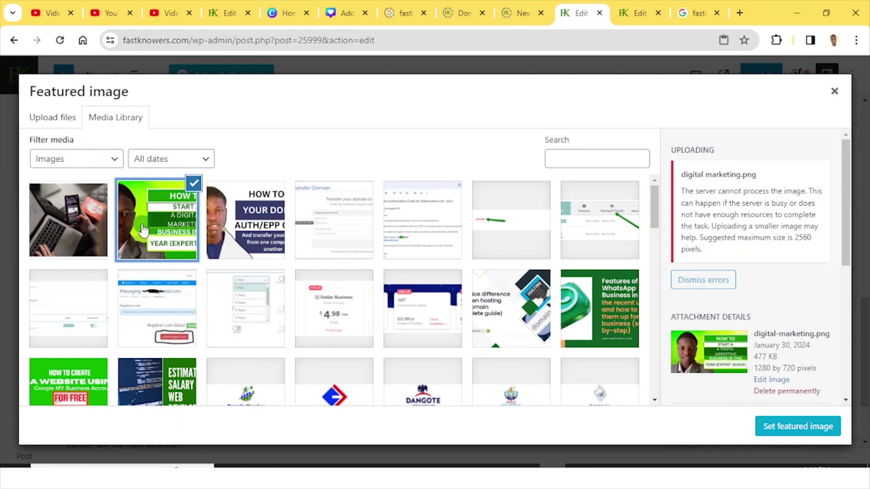
{"action": "scroll", "coordinate": [773, 271], "scroll_direction": "down", "scroll_amount": 5}
{"action": "scroll", "coordinate": [773, 271], "scroll_direction": "down", "scroll_amount": 2}
{"action": "scroll", "coordinate": [772, 268], "scroll_direction": "up", "scroll_amount": 5}
{"action": "scroll", "coordinate": [771, 267], "scroll_direction": "down", "scroll_amount": 3}
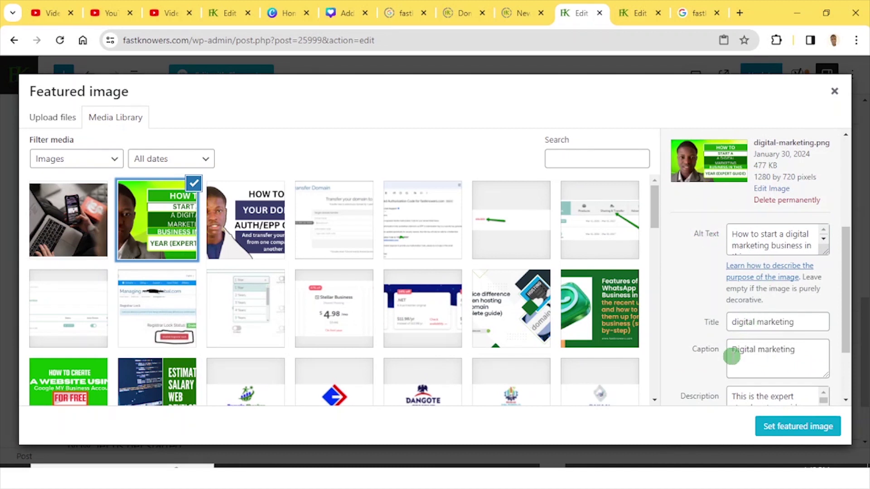
{"action": "scroll", "coordinate": [732, 357], "scroll_direction": "down", "scroll_amount": 3}
{"action": "scroll", "coordinate": [754, 320], "scroll_direction": "down", "scroll_amount": 2}
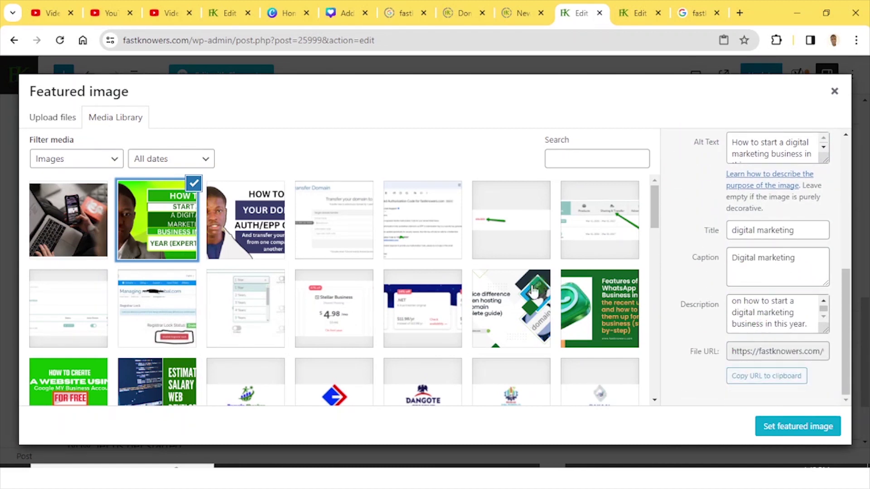
{"action": "left_click", "coordinate": [793, 433]}
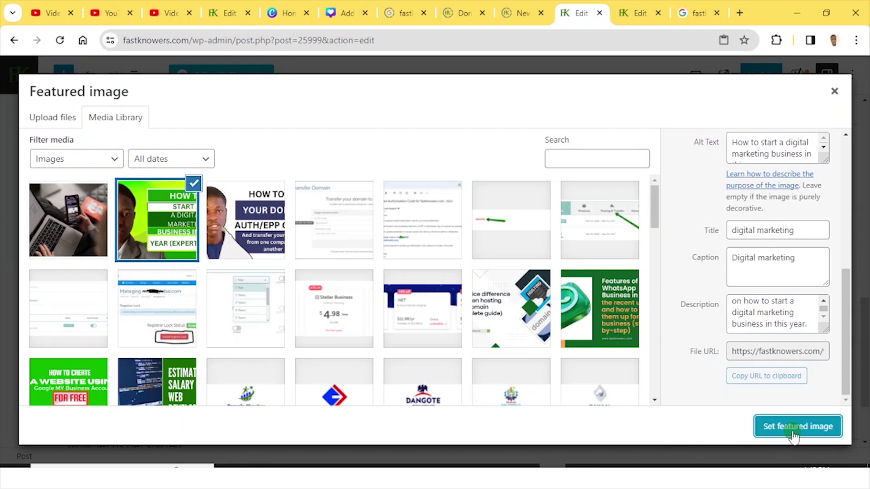
{"action": "scroll", "coordinate": [781, 420], "scroll_direction": "up", "scroll_amount": 1}
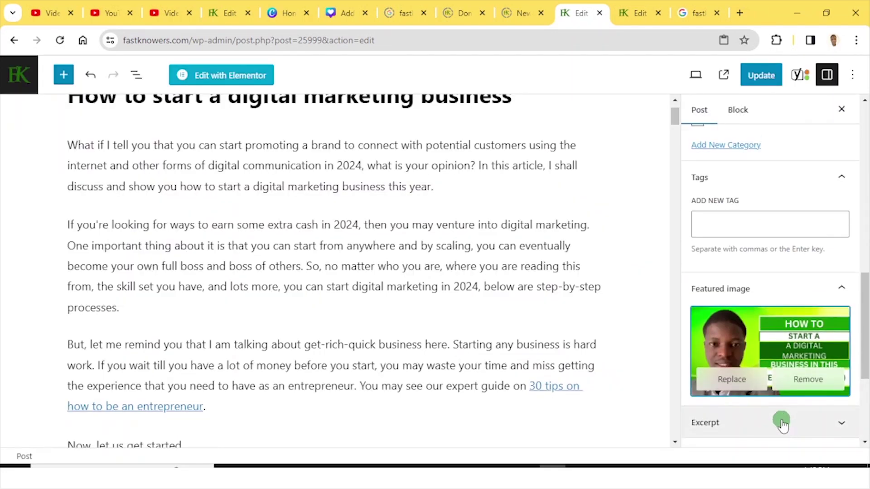
{"action": "scroll", "coordinate": [774, 352], "scroll_direction": "down", "scroll_amount": 1}
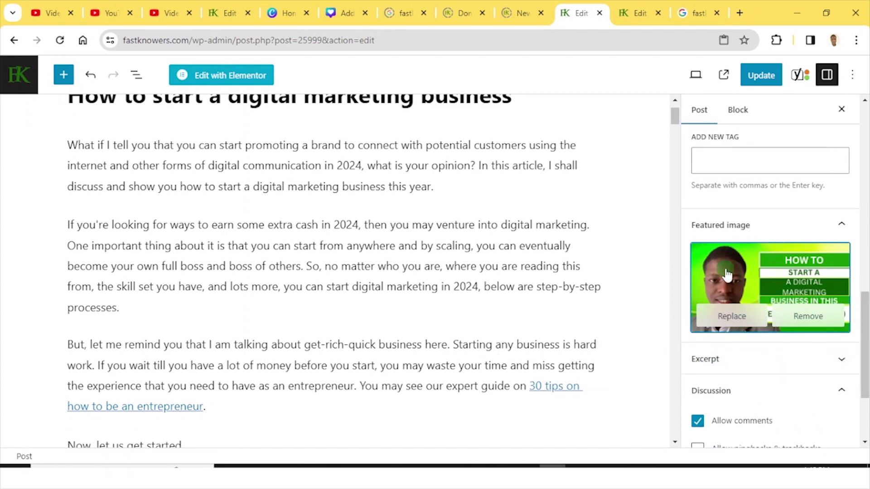
Insert an Image block directly below the "Why you need to start digital marketing" heading
{"action": "scroll", "coordinate": [725, 272], "scroll_direction": "up", "scroll_amount": 5}
{"action": "scroll", "coordinate": [369, 282], "scroll_direction": "up", "scroll_amount": 2}
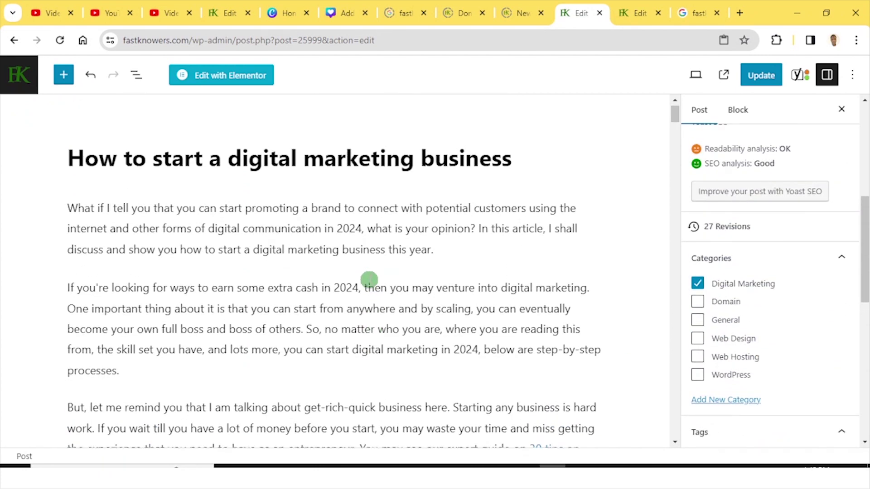
{"action": "scroll", "coordinate": [348, 281], "scroll_direction": "down", "scroll_amount": 5}
{"action": "scroll", "coordinate": [263, 282], "scroll_direction": "down", "scroll_amount": 3}
{"action": "scroll", "coordinate": [264, 279], "scroll_direction": "up", "scroll_amount": 4}
{"action": "scroll", "coordinate": [267, 281], "scroll_direction": "down", "scroll_amount": 2}
{"action": "scroll", "coordinate": [268, 317], "scroll_direction": "up", "scroll_amount": 5}
{"action": "scroll", "coordinate": [267, 278], "scroll_direction": "down", "scroll_amount": 3}
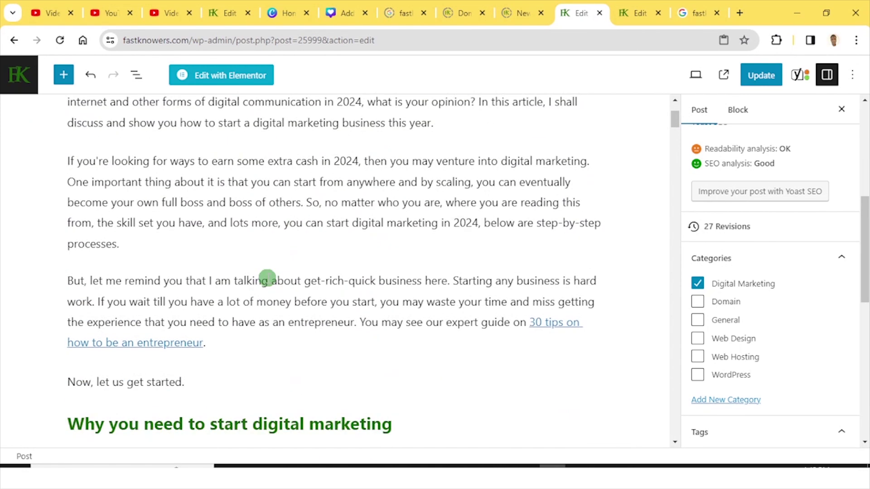
{"action": "scroll", "coordinate": [267, 278], "scroll_direction": "up", "scroll_amount": 2}
{"action": "scroll", "coordinate": [267, 277], "scroll_direction": "down", "scroll_amount": 1}
{"action": "scroll", "coordinate": [267, 277], "scroll_direction": "down", "scroll_amount": 5}
{"action": "scroll", "coordinate": [268, 279], "scroll_direction": "up", "scroll_amount": 2}
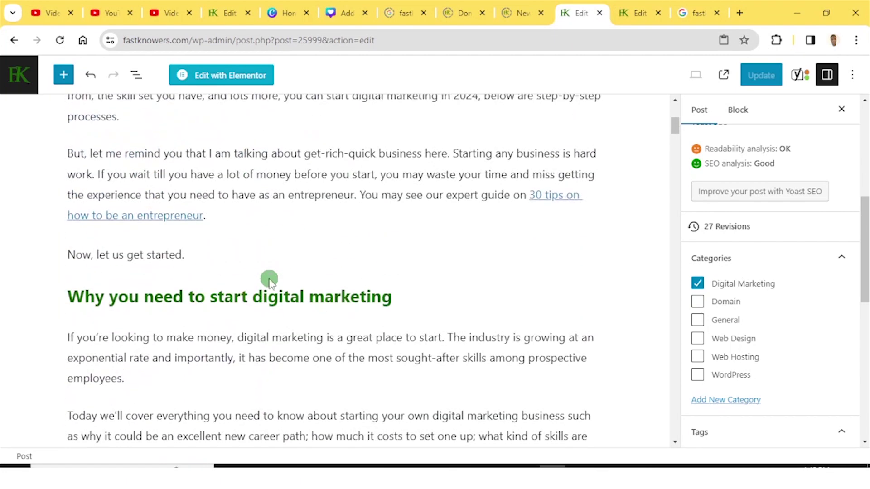
{"action": "left_click", "coordinate": [398, 298]}
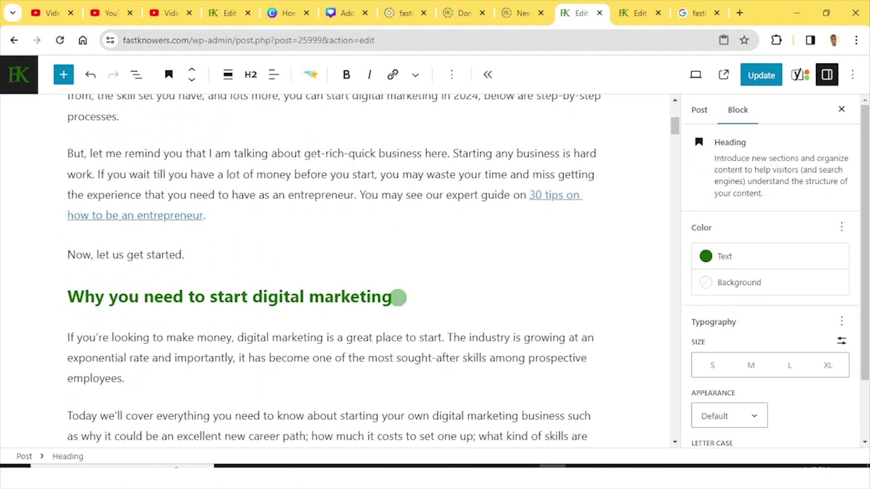
{"action": "key", "text": "Return"}
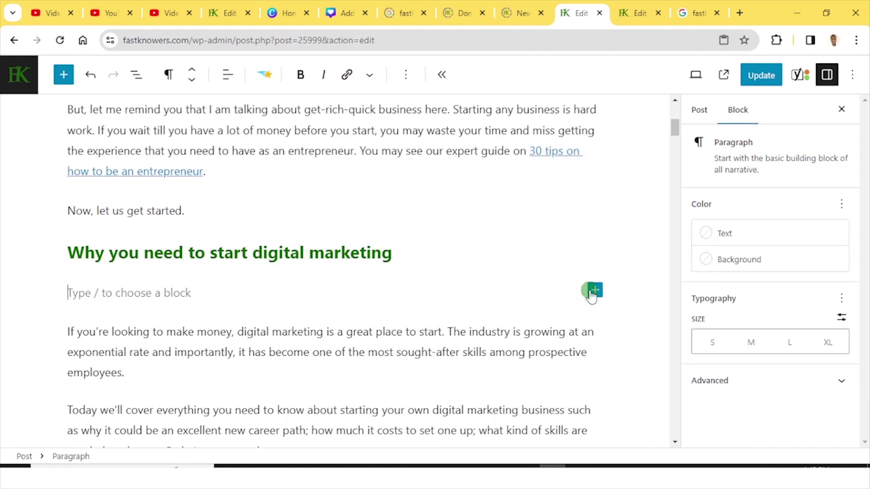
{"action": "left_click", "coordinate": [593, 291]}
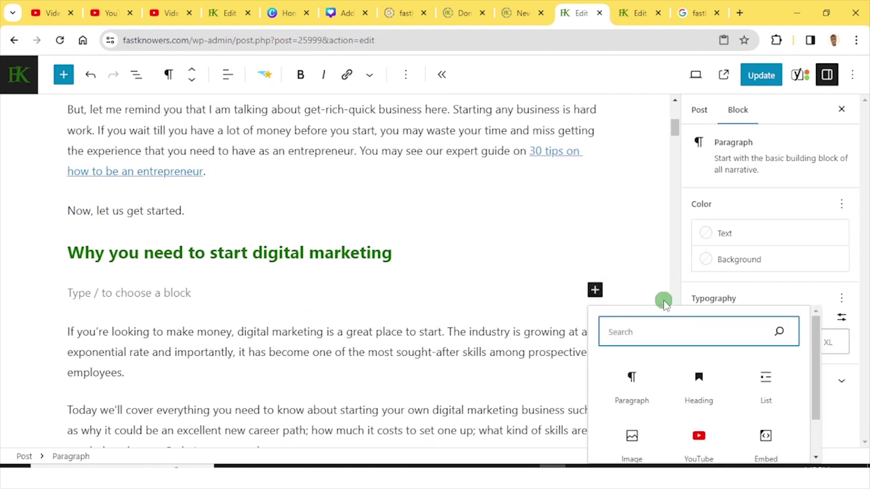
{"action": "scroll", "coordinate": [664, 302], "scroll_direction": "down", "scroll_amount": 2}
{"action": "left_click", "coordinate": [632, 378]}
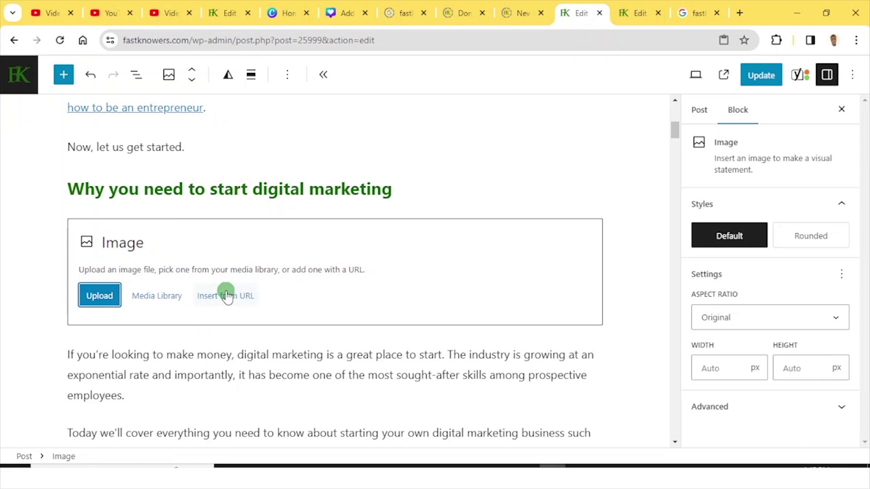
Choose to insert the block's image from a URL and copy the digital marketing image's file URL again from its edit page
{"action": "left_click", "coordinate": [226, 296]}
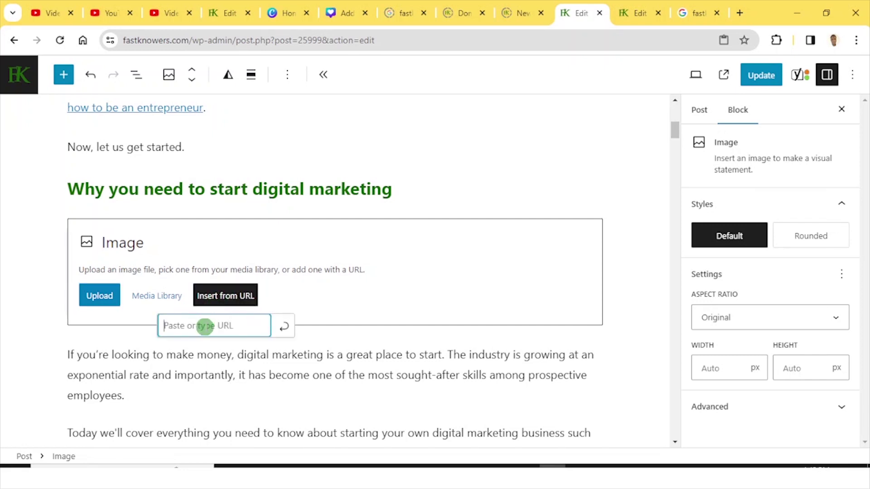
{"action": "right_click", "coordinate": [205, 326]}
{"action": "key", "text": "Escape"}
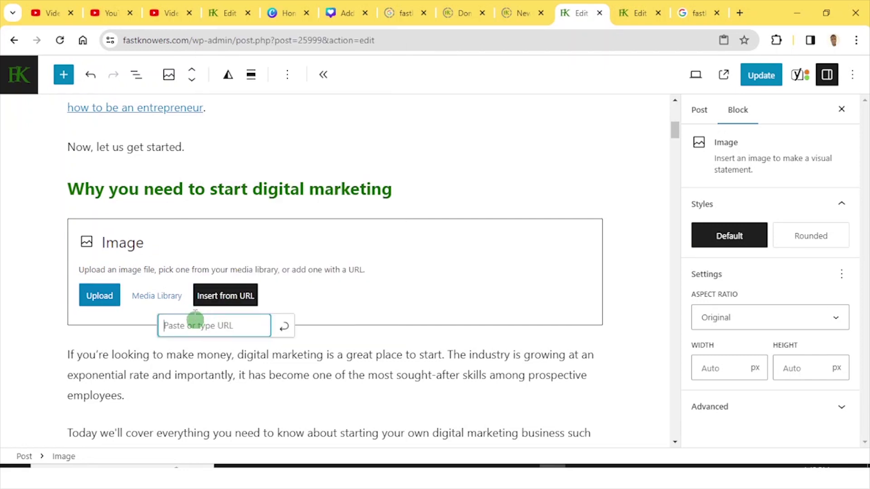
{"action": "left_click", "coordinate": [224, 12]}
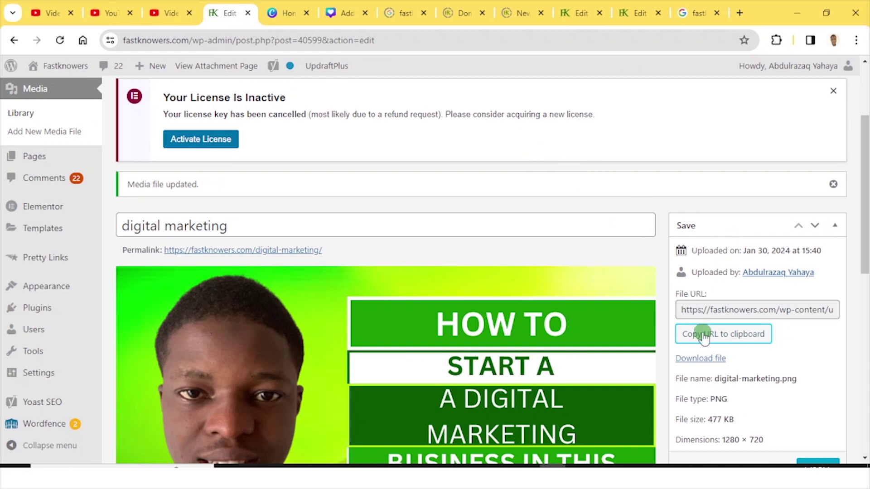
{"action": "left_click", "coordinate": [567, 14]}
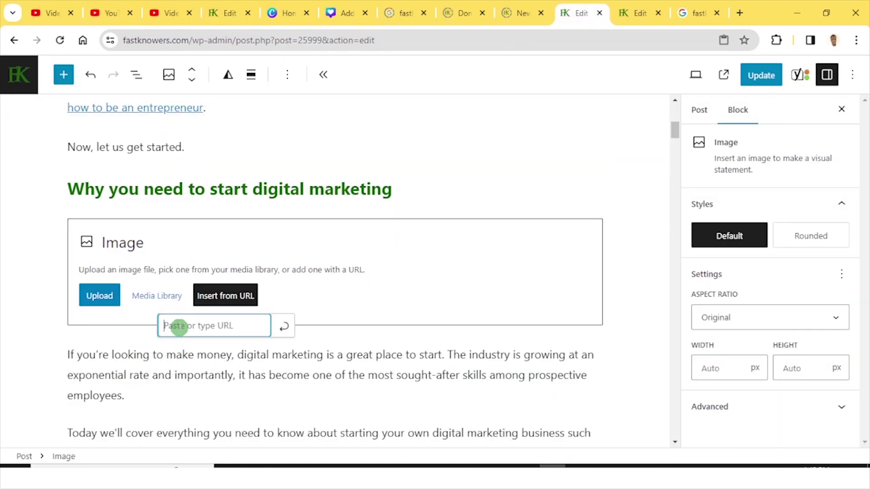
Insert the digital marketing image into the Image block using the copied file URL
{"action": "right_click", "coordinate": [179, 326]}
{"action": "left_click", "coordinate": [217, 171]}
{"action": "left_click", "coordinate": [284, 326]}
{"action": "left_click", "coordinate": [284, 328]}
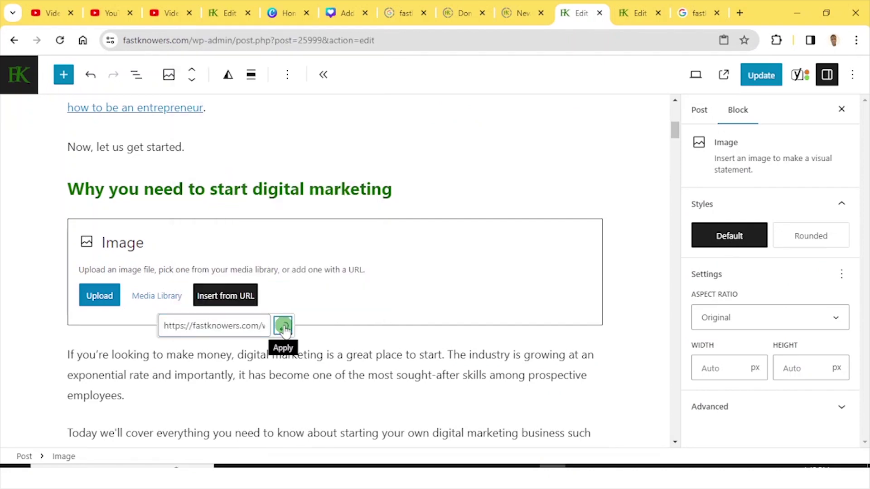
{"action": "scroll", "coordinate": [292, 310], "scroll_direction": "down", "scroll_amount": 4}
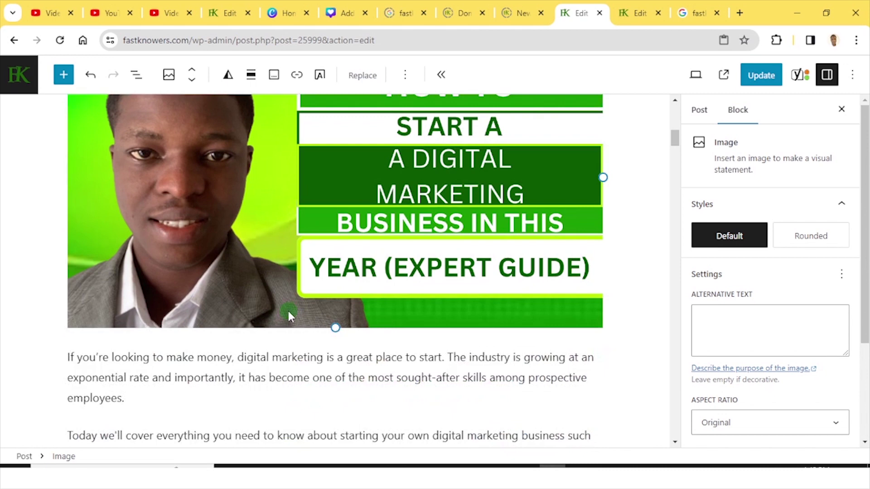
{"action": "scroll", "coordinate": [288, 310], "scroll_direction": "up", "scroll_amount": 4}
{"action": "scroll", "coordinate": [288, 311], "scroll_direction": "down", "scroll_amount": 2}
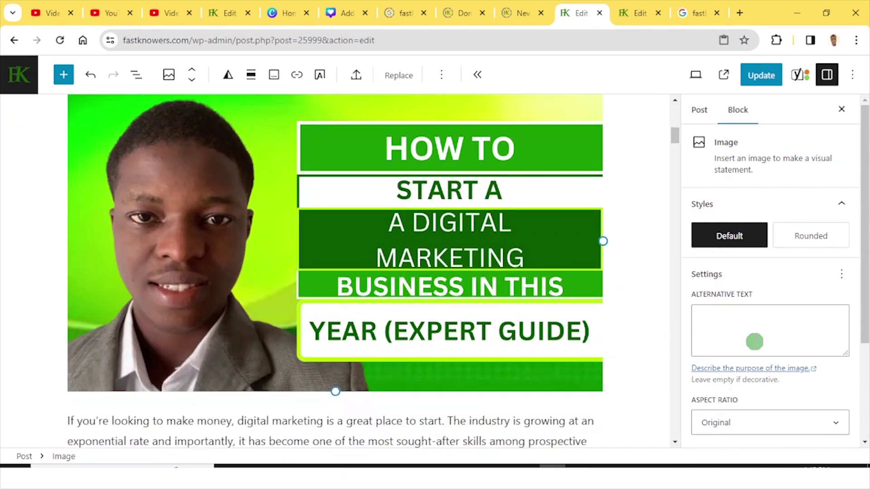
Copy the alternative text from the digital marketing image's edit page and return to the post
{"action": "left_click", "coordinate": [755, 326]}
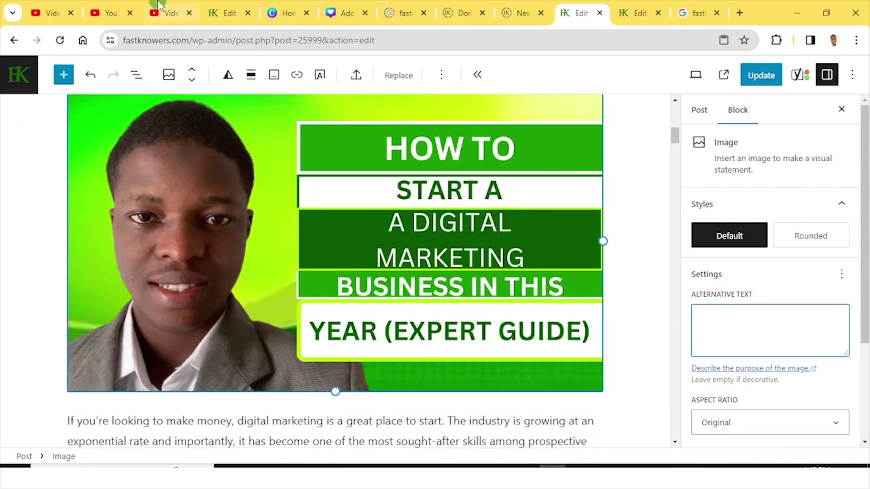
{"action": "left_click", "coordinate": [225, 12]}
{"action": "scroll", "coordinate": [408, 249], "scroll_direction": "down", "scroll_amount": 10}
{"action": "left_click", "coordinate": [179, 168]}
{"action": "triple_click", "coordinate": [180, 170]}
{"action": "right_click", "coordinate": [181, 175]}
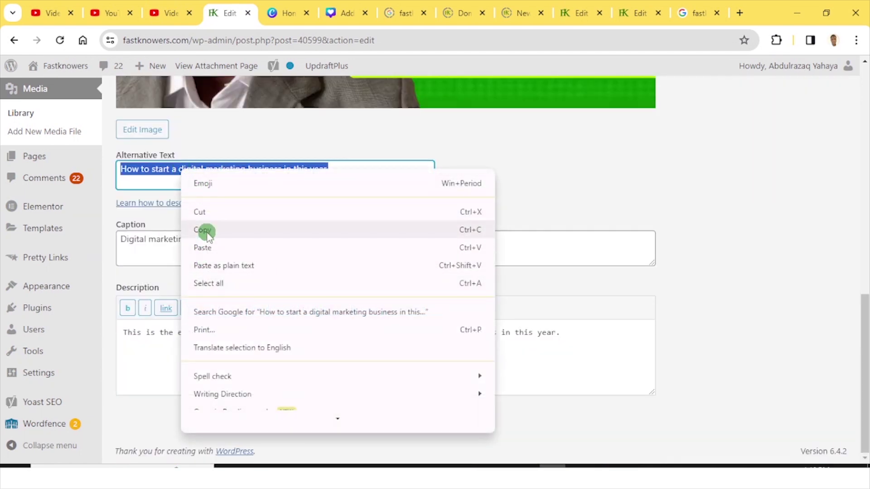
{"action": "left_click", "coordinate": [206, 230]}
{"action": "left_click", "coordinate": [577, 9]}
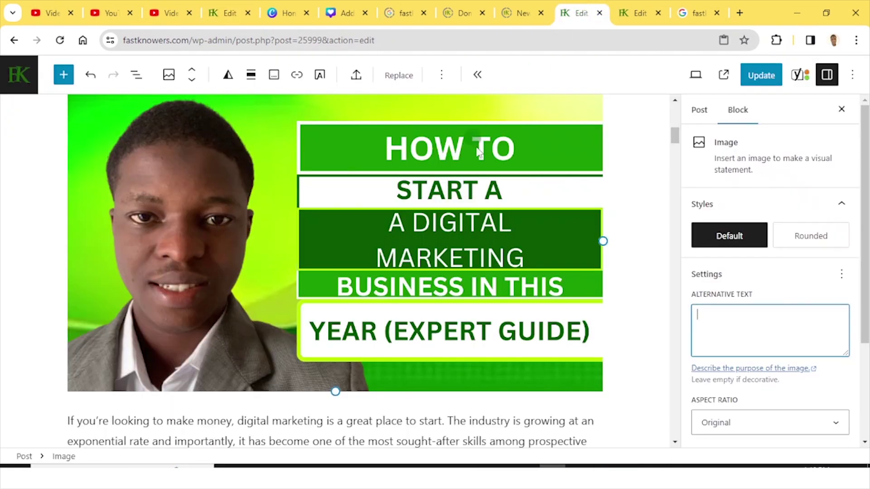
Set the inserted image's alternative text to "How to start a digital marketing business in this year." and update the post
{"action": "left_click", "coordinate": [701, 319]}
{"action": "right_click", "coordinate": [698, 316]}
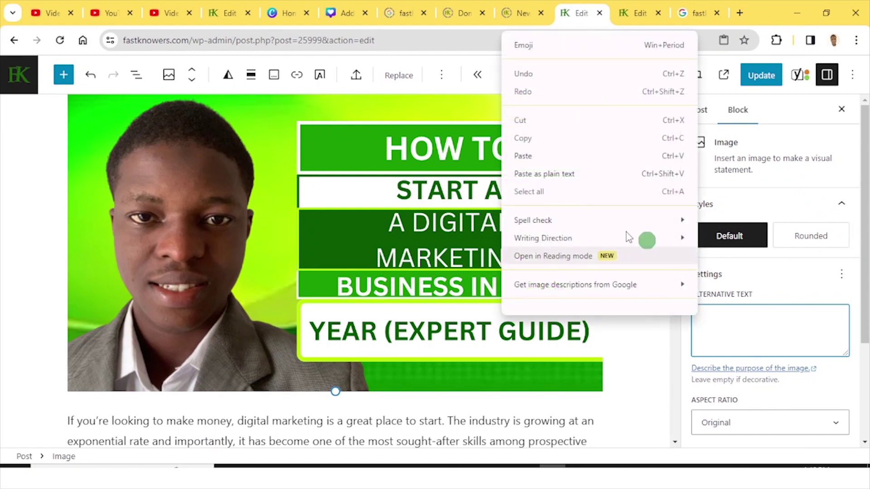
{"action": "left_click", "coordinate": [550, 157]}
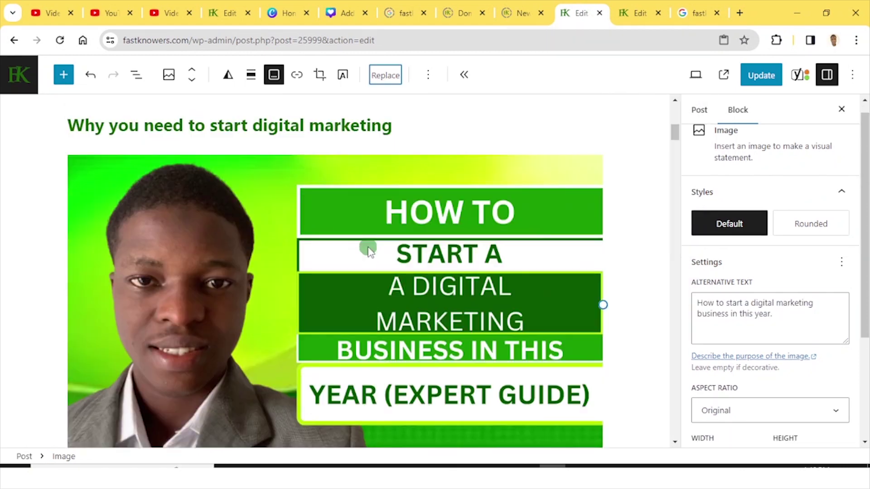
{"action": "left_click", "coordinate": [765, 78]}
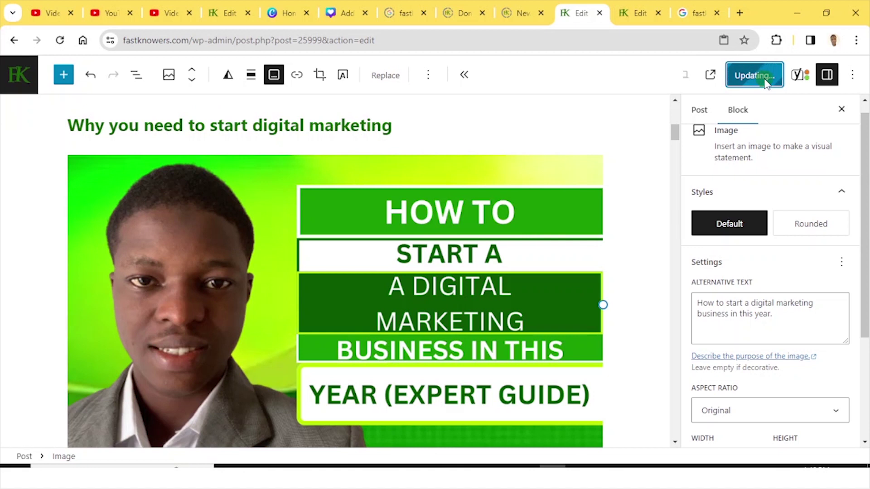